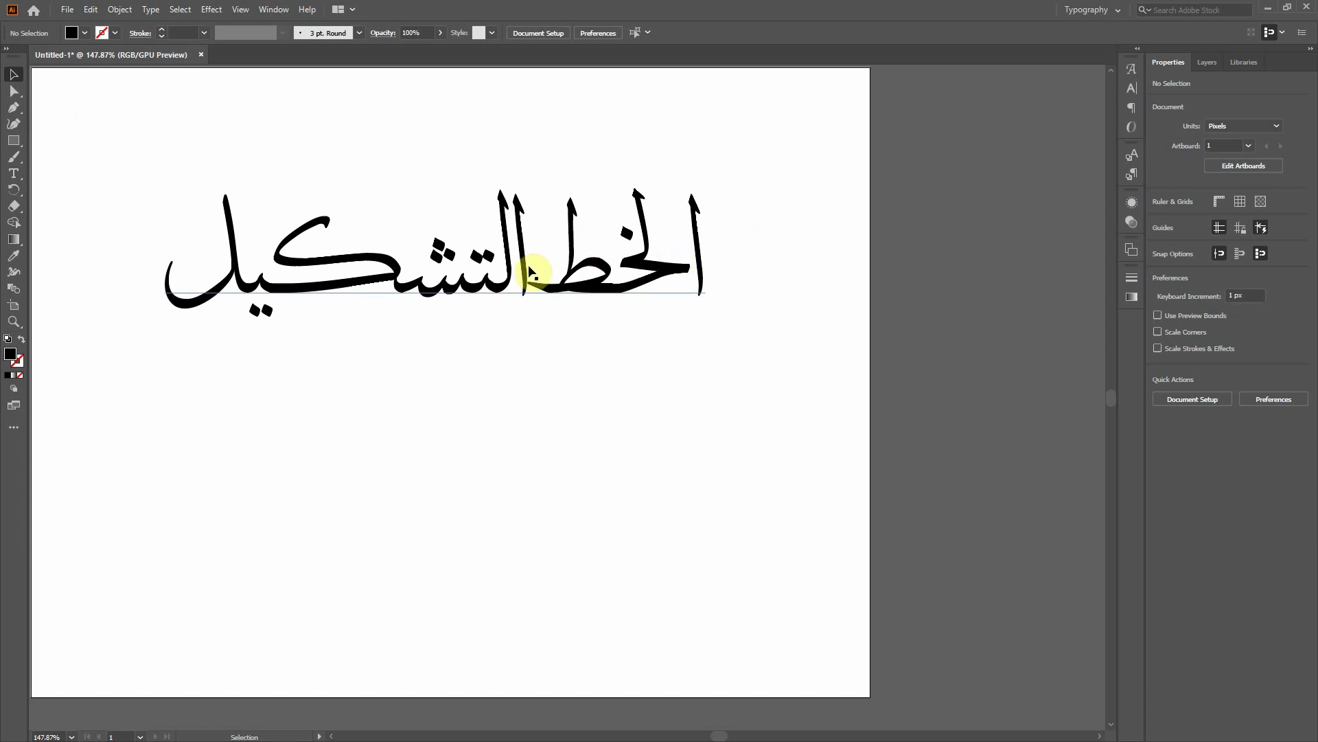
# Step: Select the 100 pt A Thuluth text object 'الخط التشكيل' on the artboard
pyautogui.click(403, 295)
pyautogui.click(131, 157)
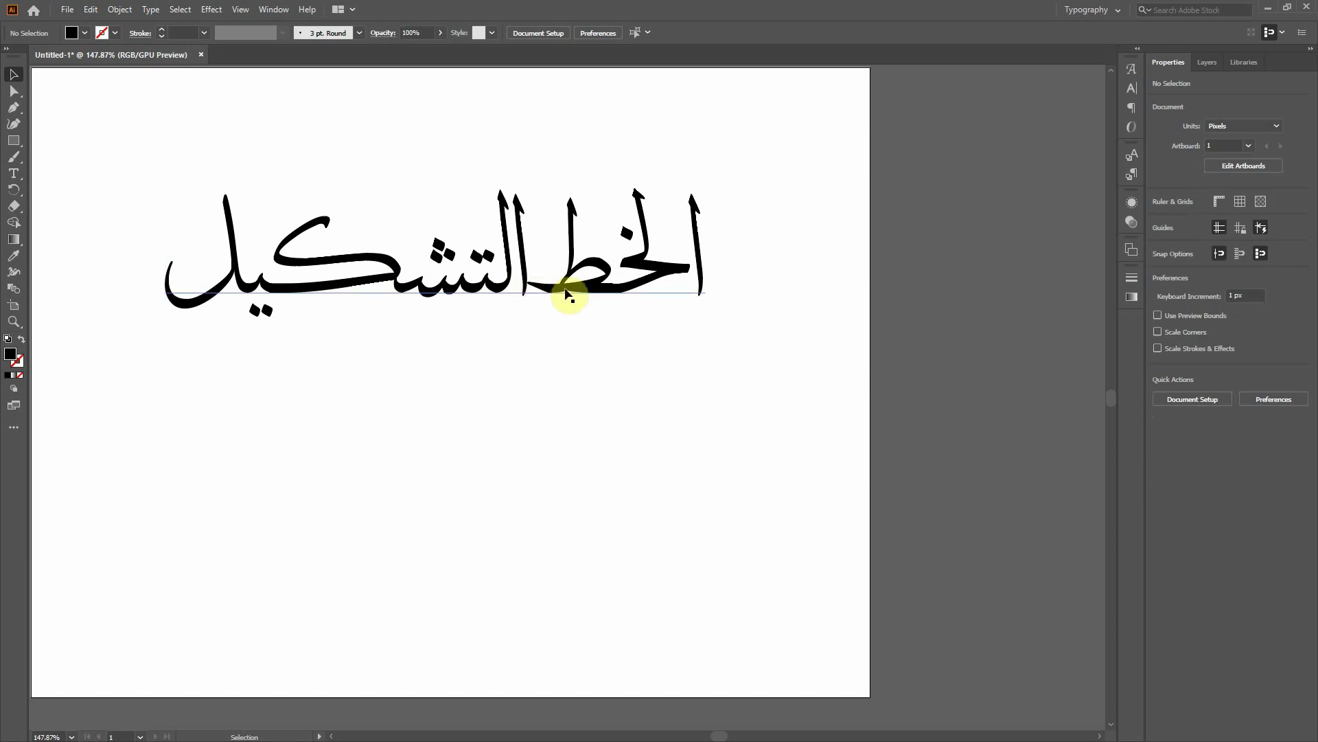
pyautogui.click(596, 285)
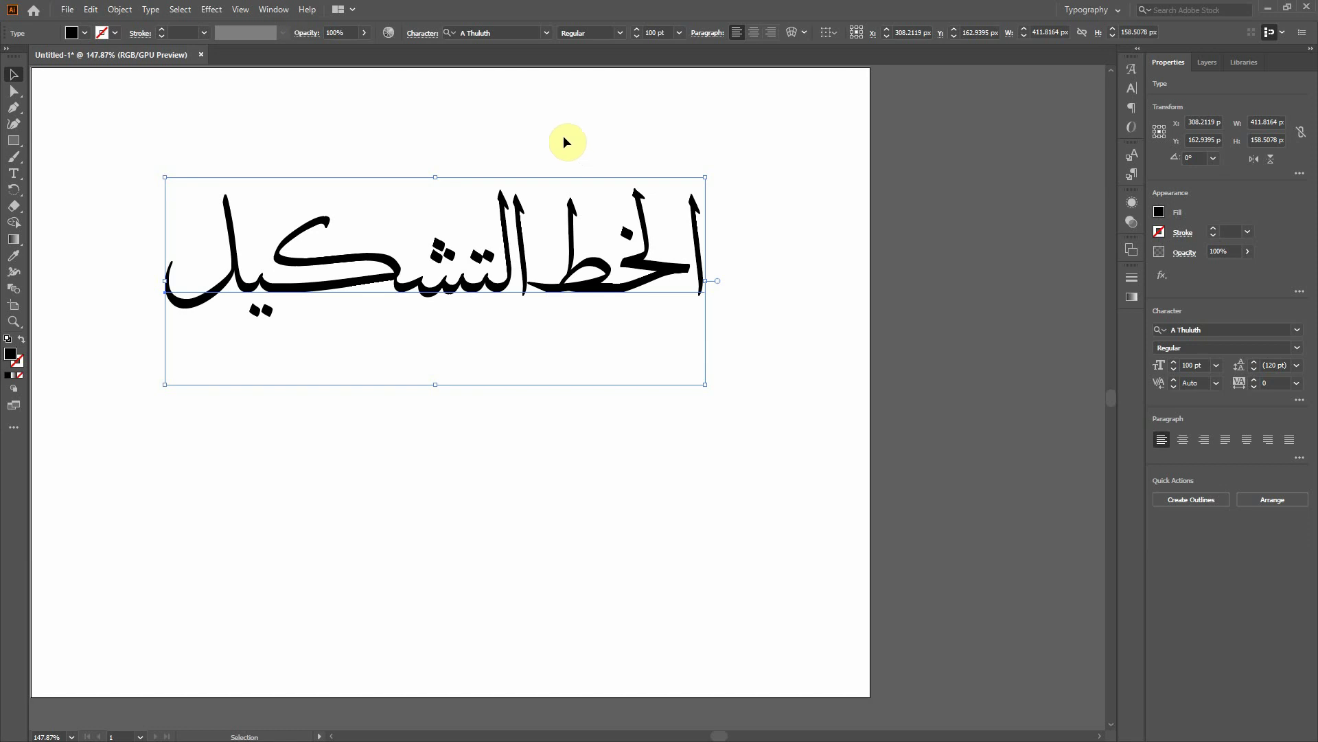
# Step: Convert the selected Arabic text to outlines with Type > Create Outlines
pyautogui.click(526, 129)
pyautogui.click(565, 293)
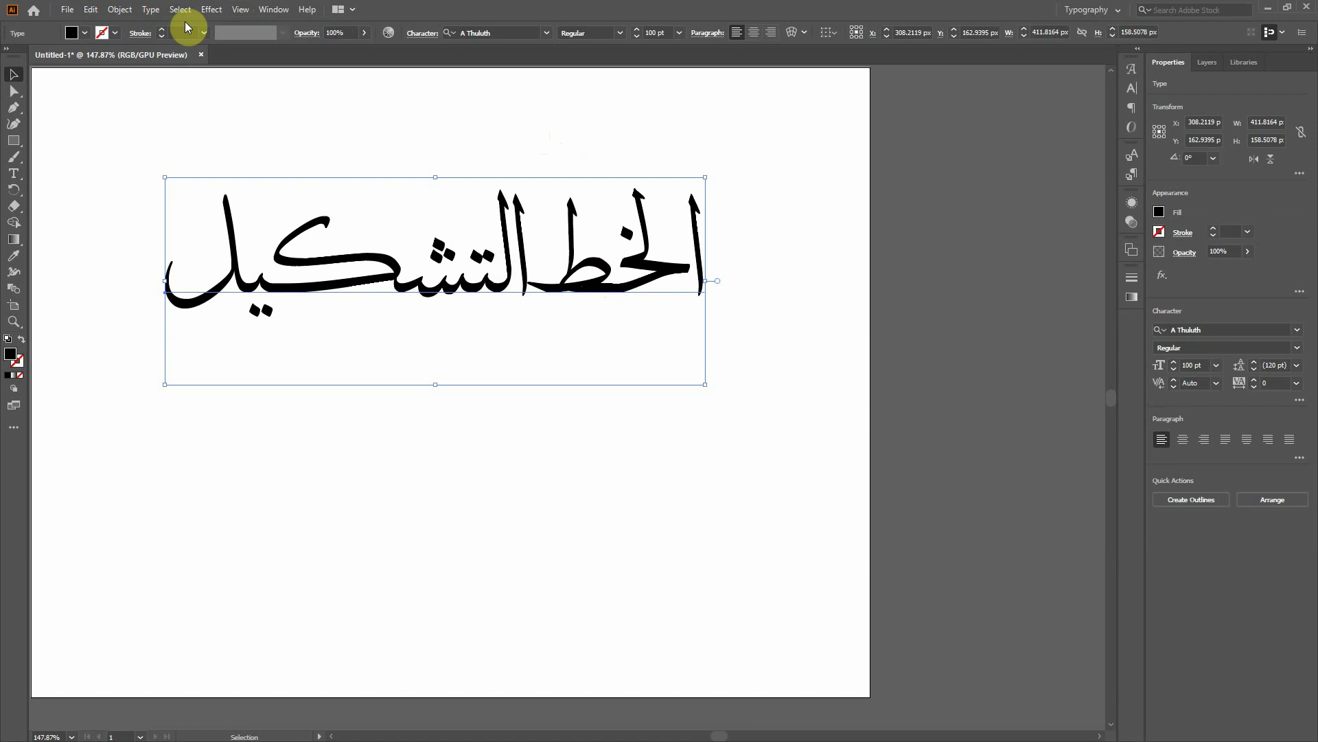
pyautogui.click(149, 11)
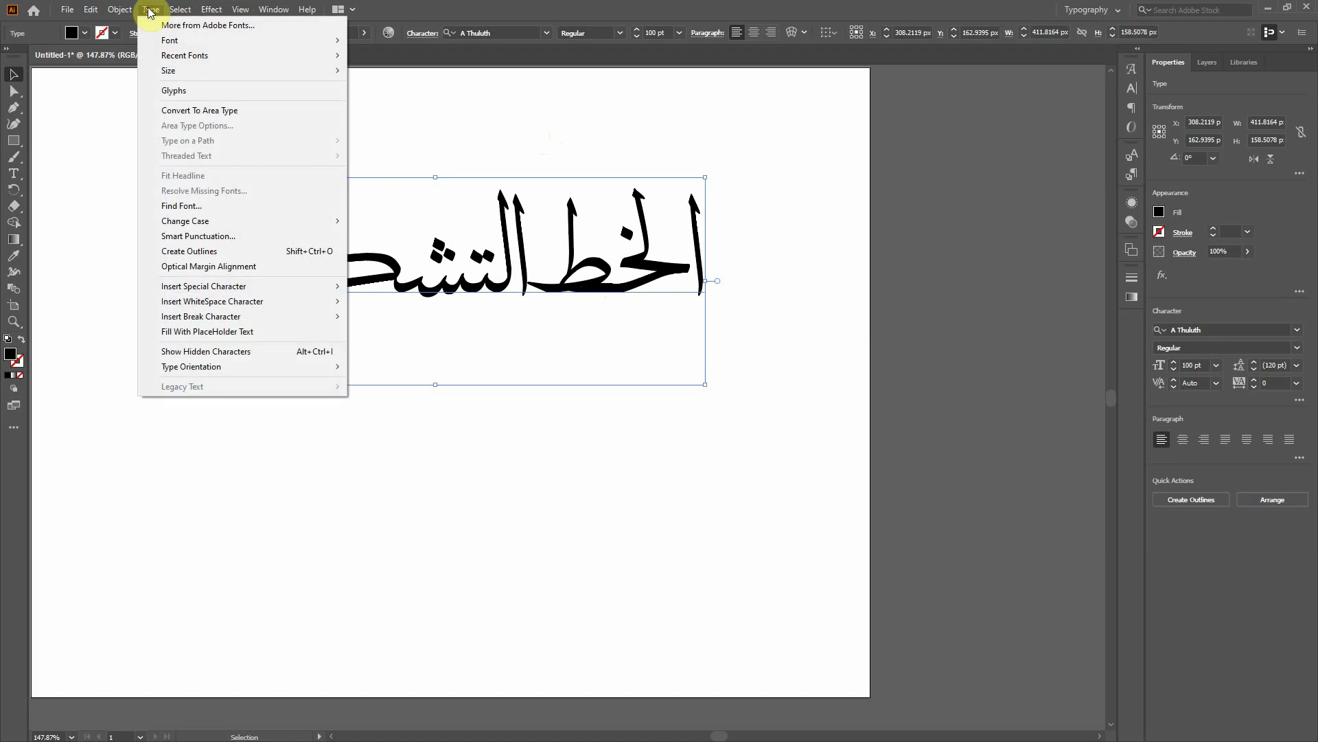
pyautogui.click(197, 255)
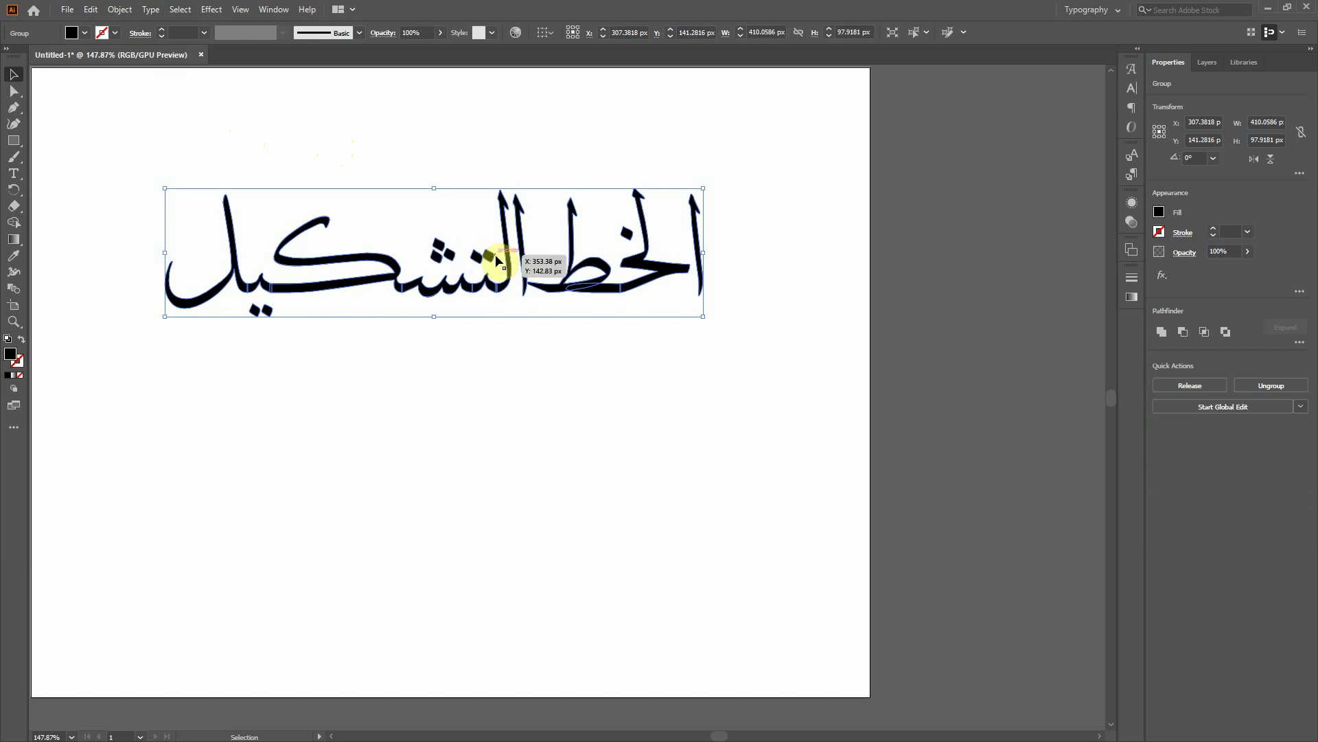
# Step: Nudge the outlined lettering group a few pixels right and down
pyautogui.click(501, 149)
pyautogui.click(646, 267)
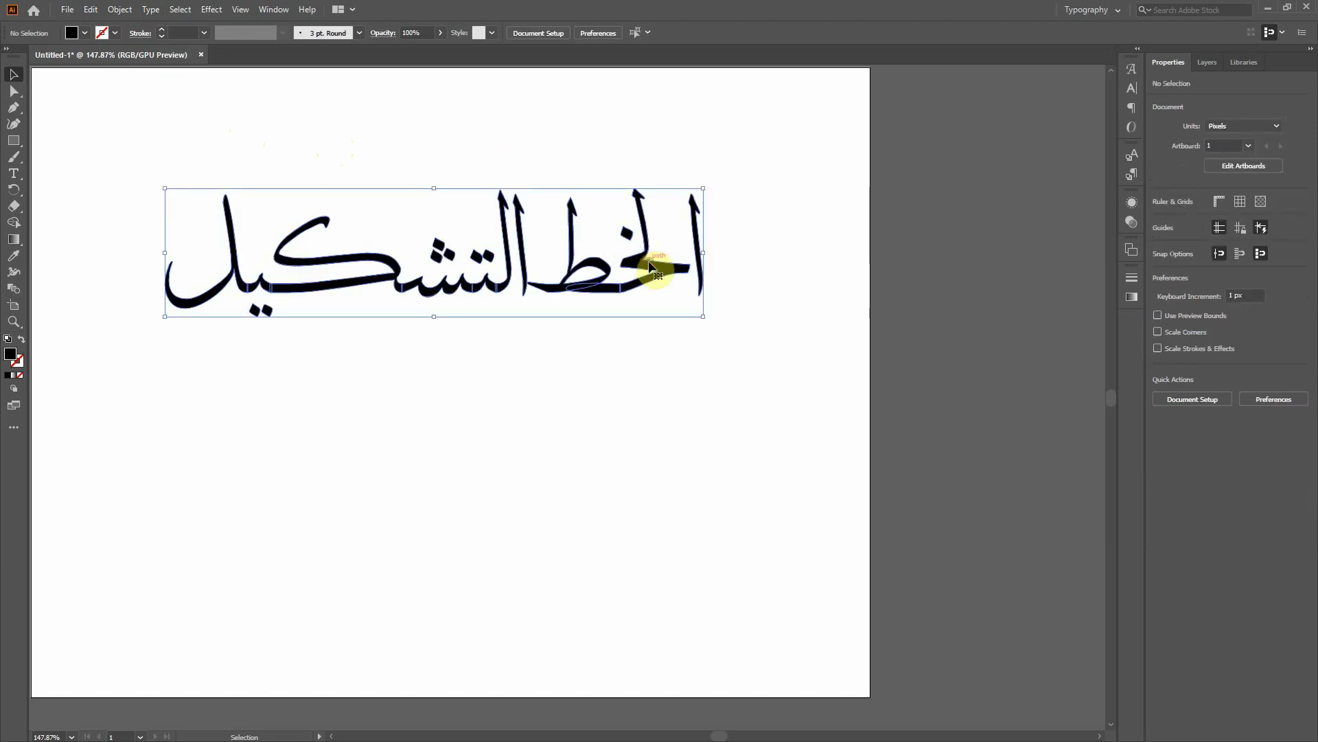
pyautogui.moveTo(482, 293); pyautogui.dragTo(491, 294)
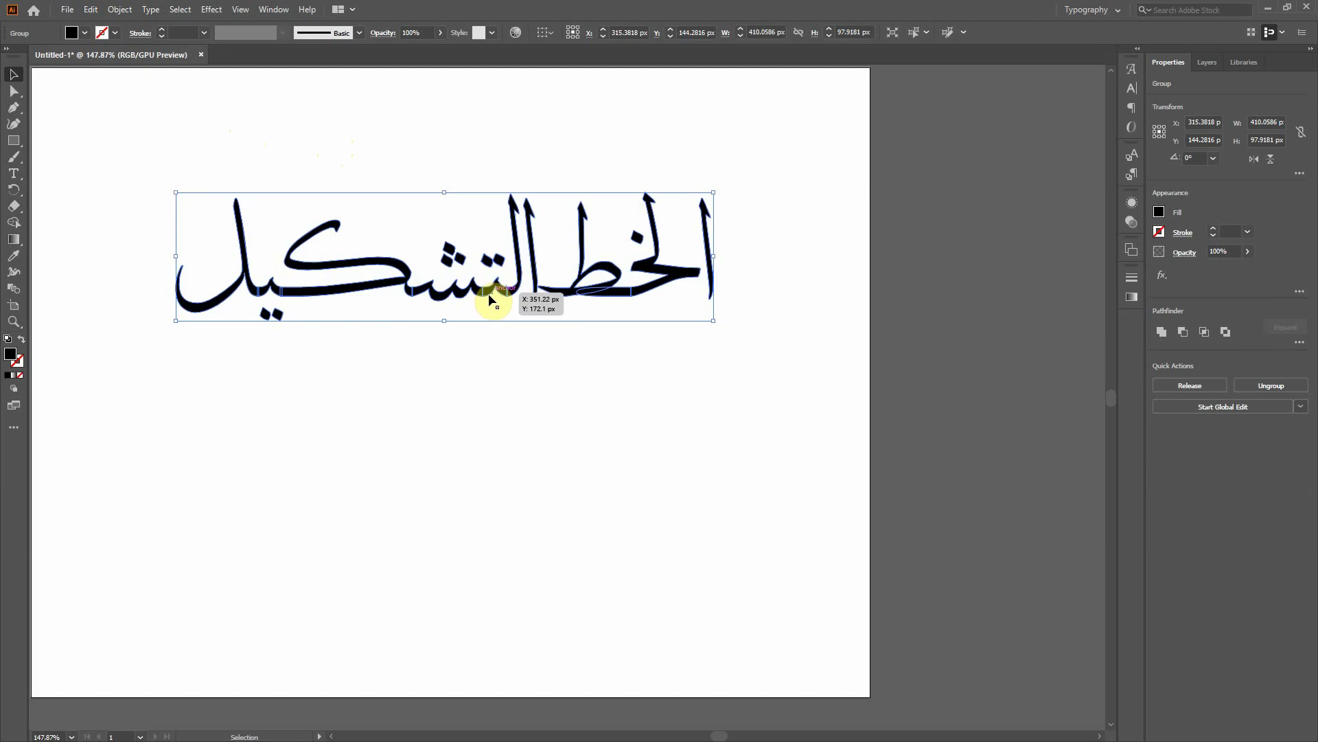
# Step: Ungroup the outlined lettering into separate letter shapes
pyautogui.click(119, 9)
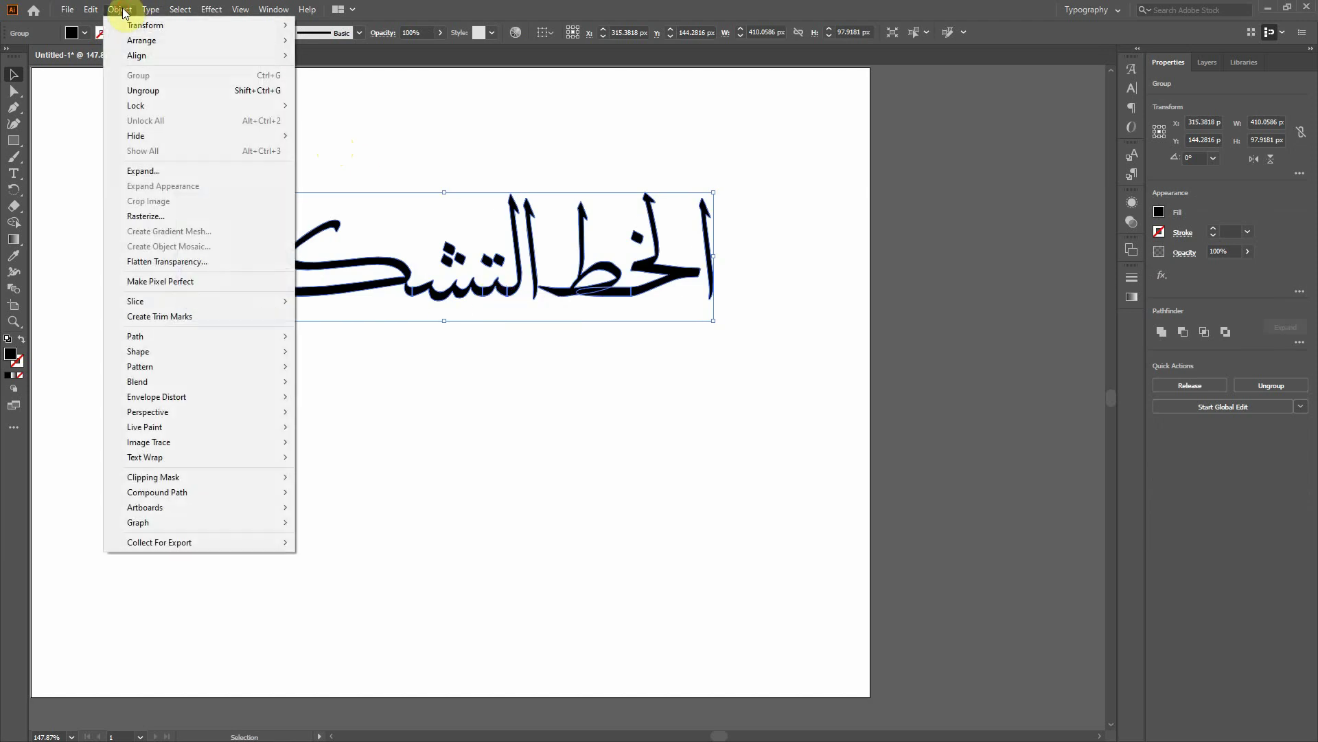
pyautogui.click(138, 95)
pyautogui.click(246, 123)
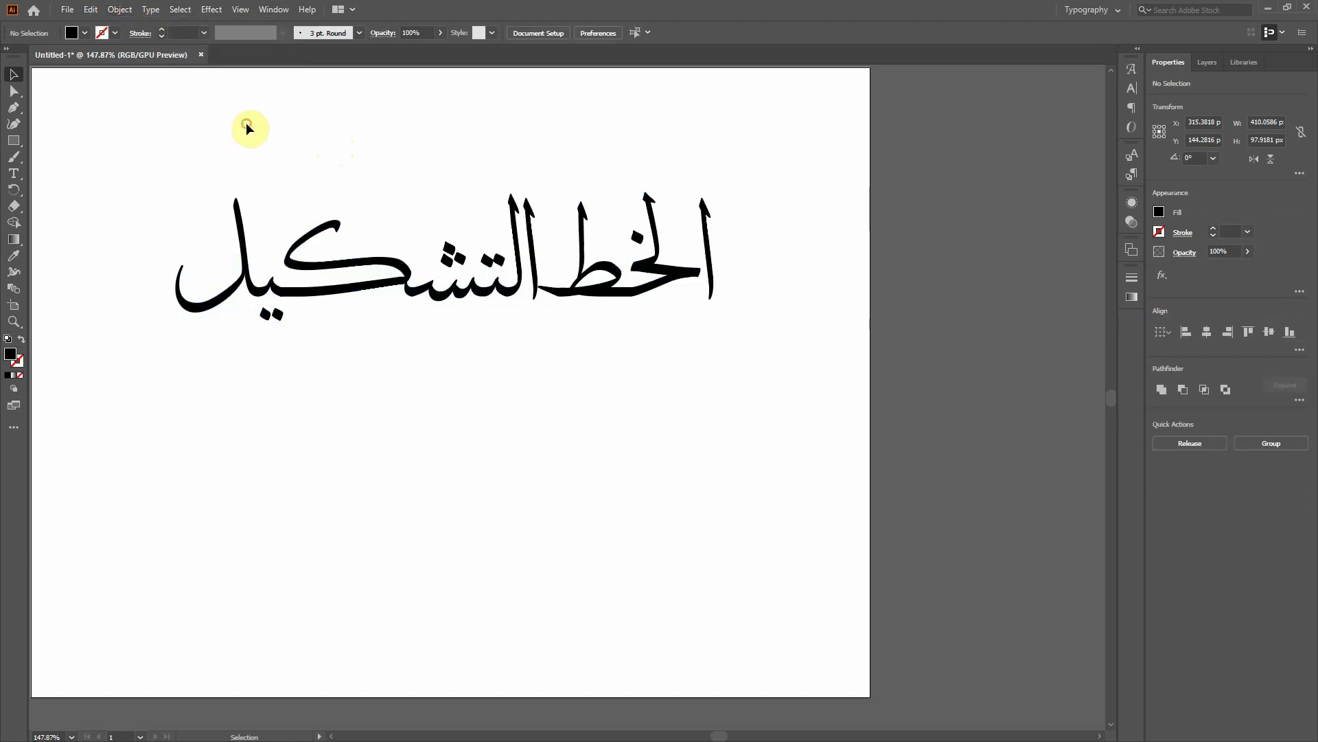
# Step: Move the خ shape tight against the alef and shift the anchor at the ل–ط join
pyautogui.moveTo(682, 272)
pyautogui.mouseDown()
pyautogui.moveTo(701, 212)
pyautogui.moveTo(717, 217)
pyautogui.moveTo(669, 209)
pyautogui.moveTo(694, 212)
pyautogui.moveTo(673, 256)
pyautogui.mouseUp()
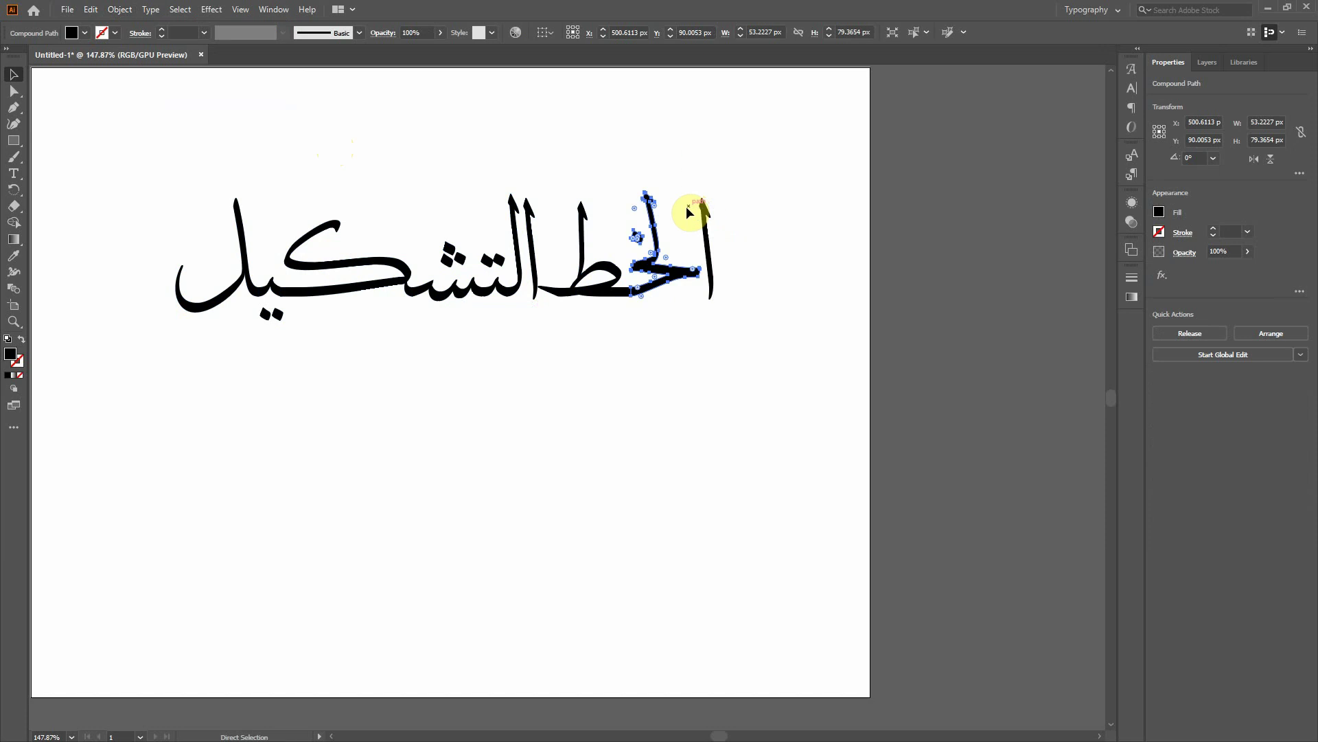
pyautogui.click(600, 154)
pyautogui.click(674, 273)
pyautogui.click(654, 326)
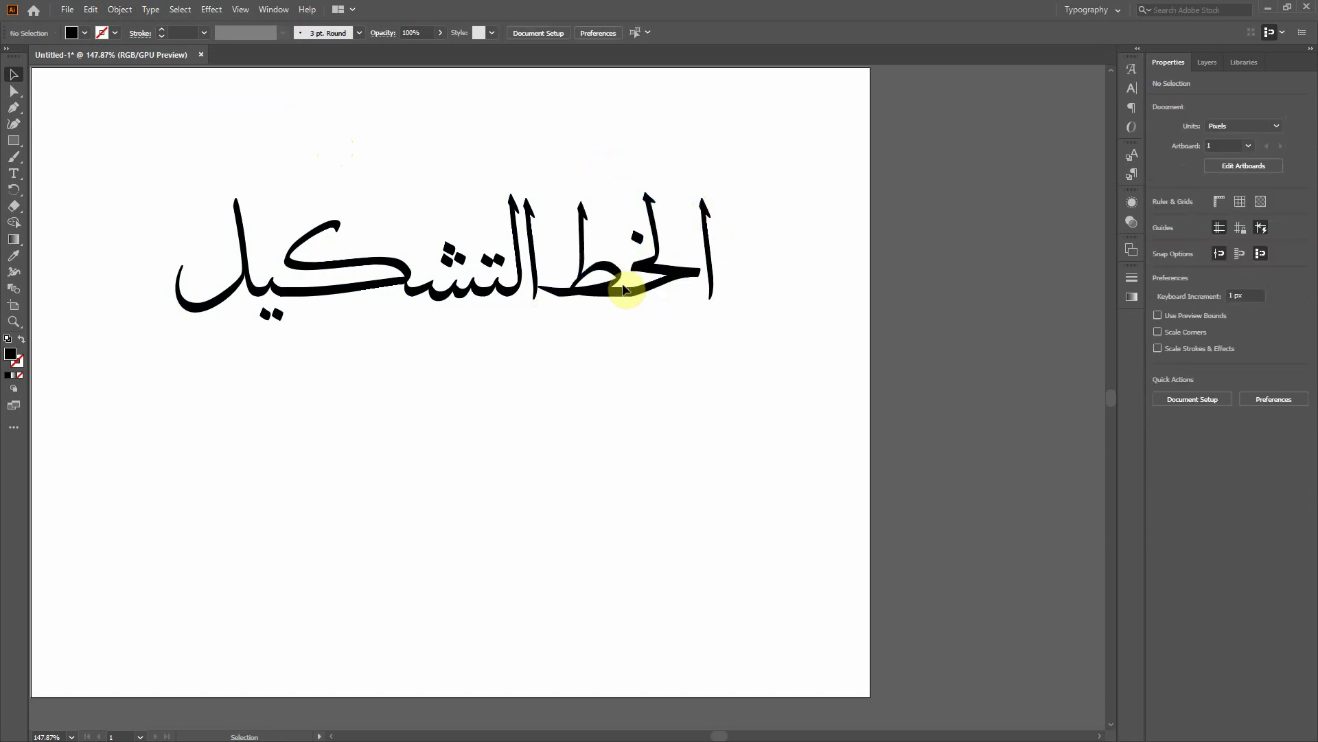
pyautogui.moveTo(553, 295); pyautogui.dragTo(537, 289)
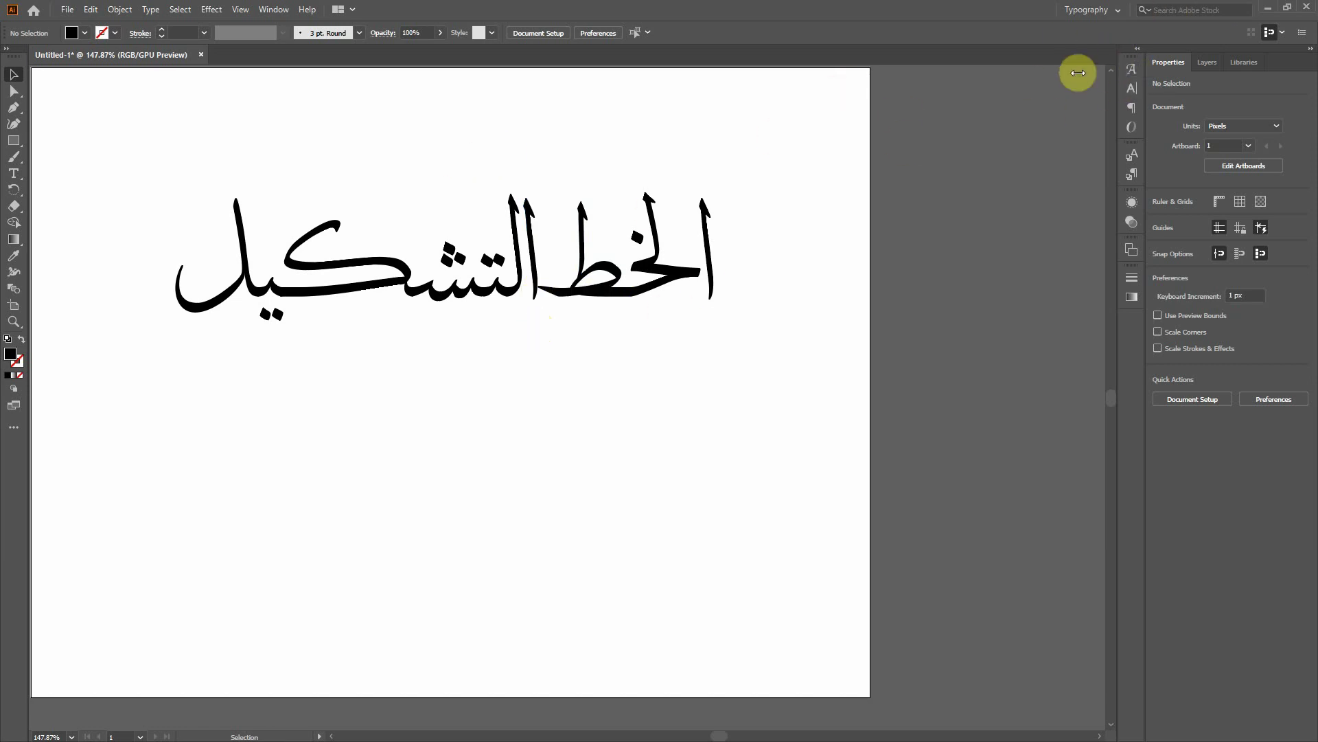
# Step: Open the Glyphs panel and switch its font to Al Khattul Rumooz
pyautogui.click(154, 10)
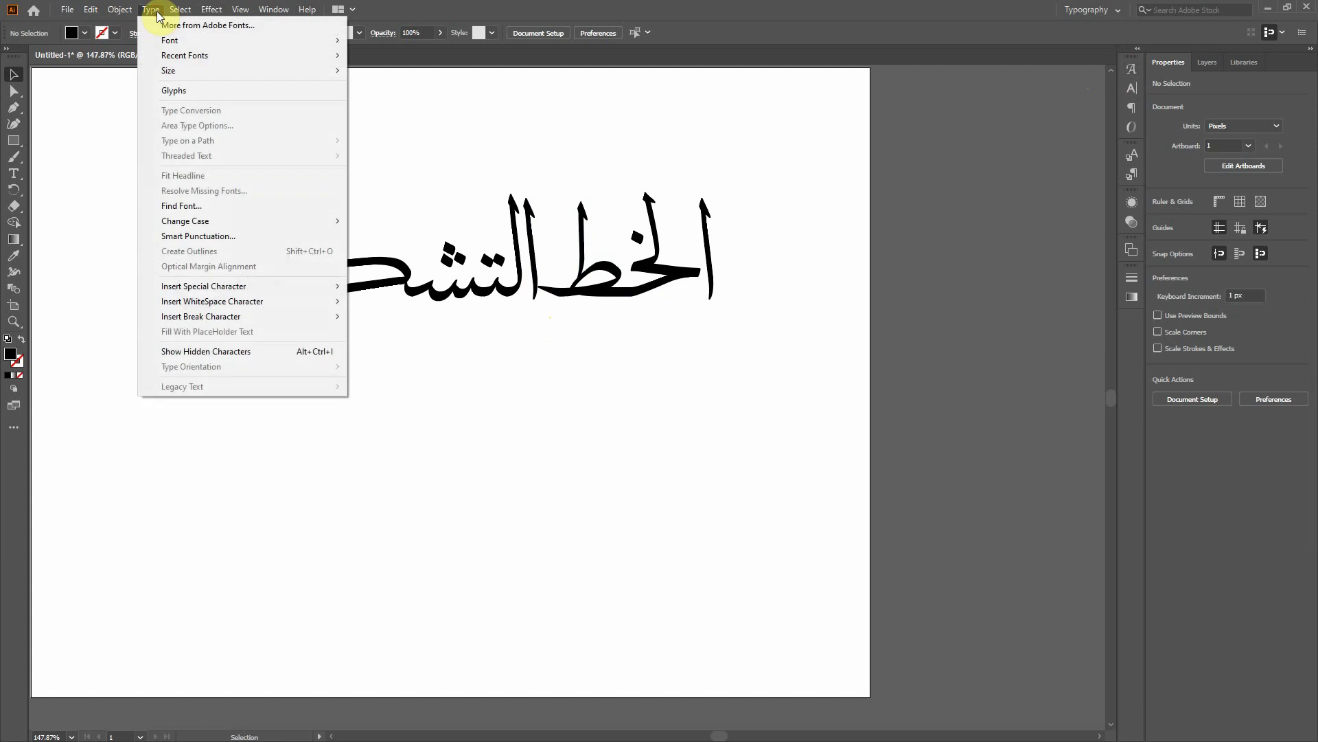
pyautogui.click(180, 92)
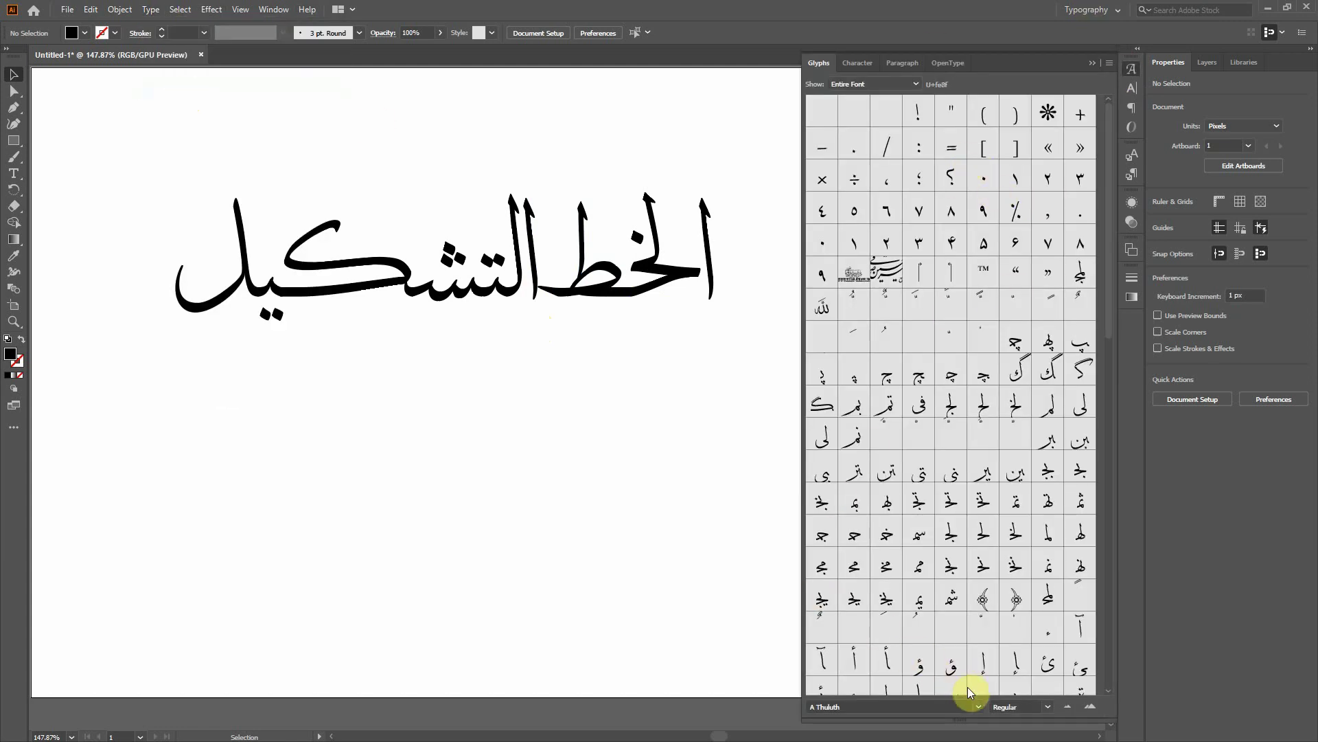
pyautogui.click(977, 707)
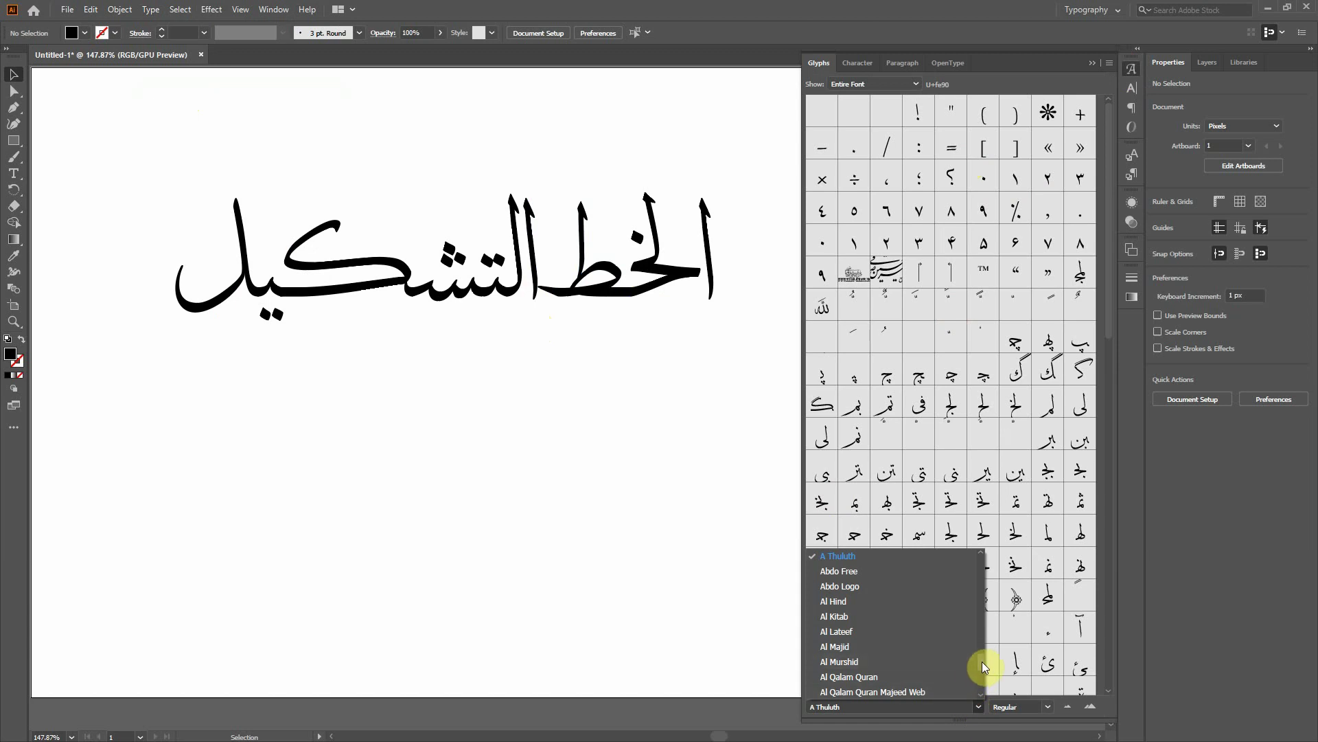
pyautogui.moveTo(984, 643); pyautogui.dragTo(991, 558)
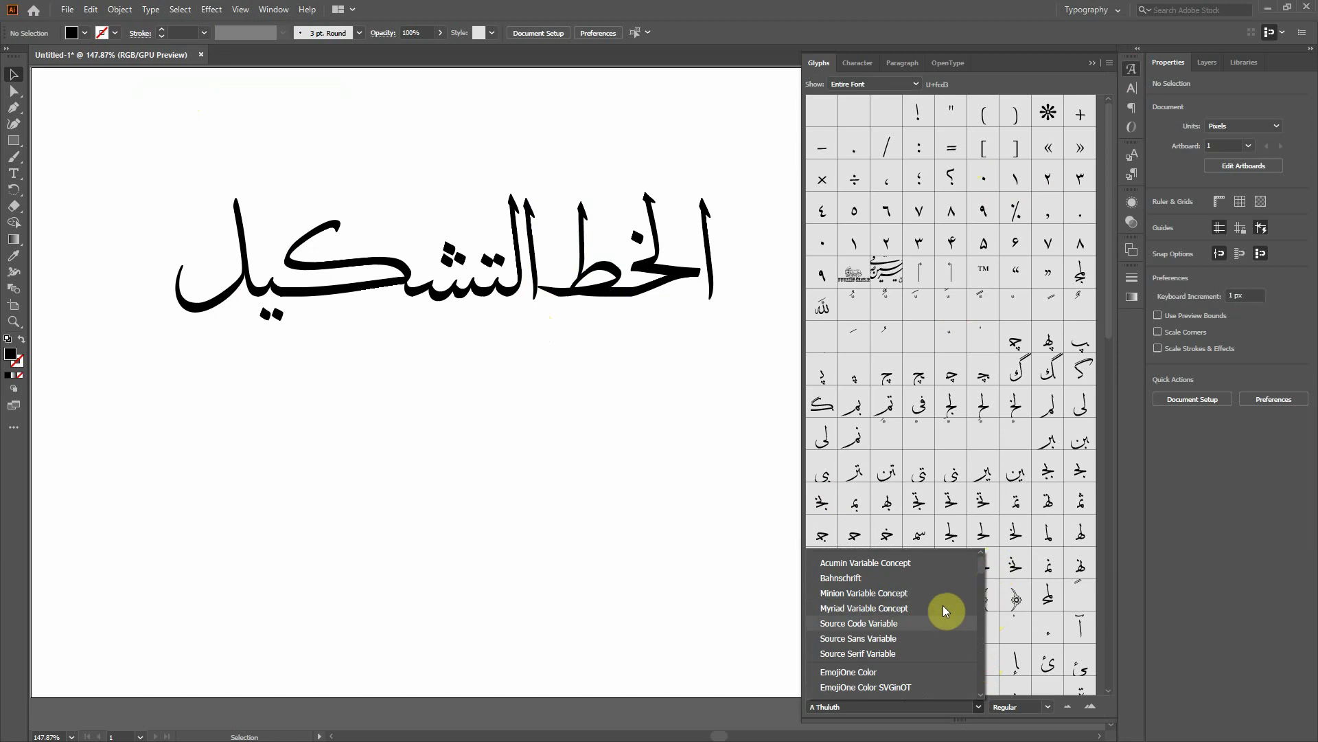
pyautogui.scroll(-1, 942, 604)
pyautogui.scroll(-3, 942, 604)
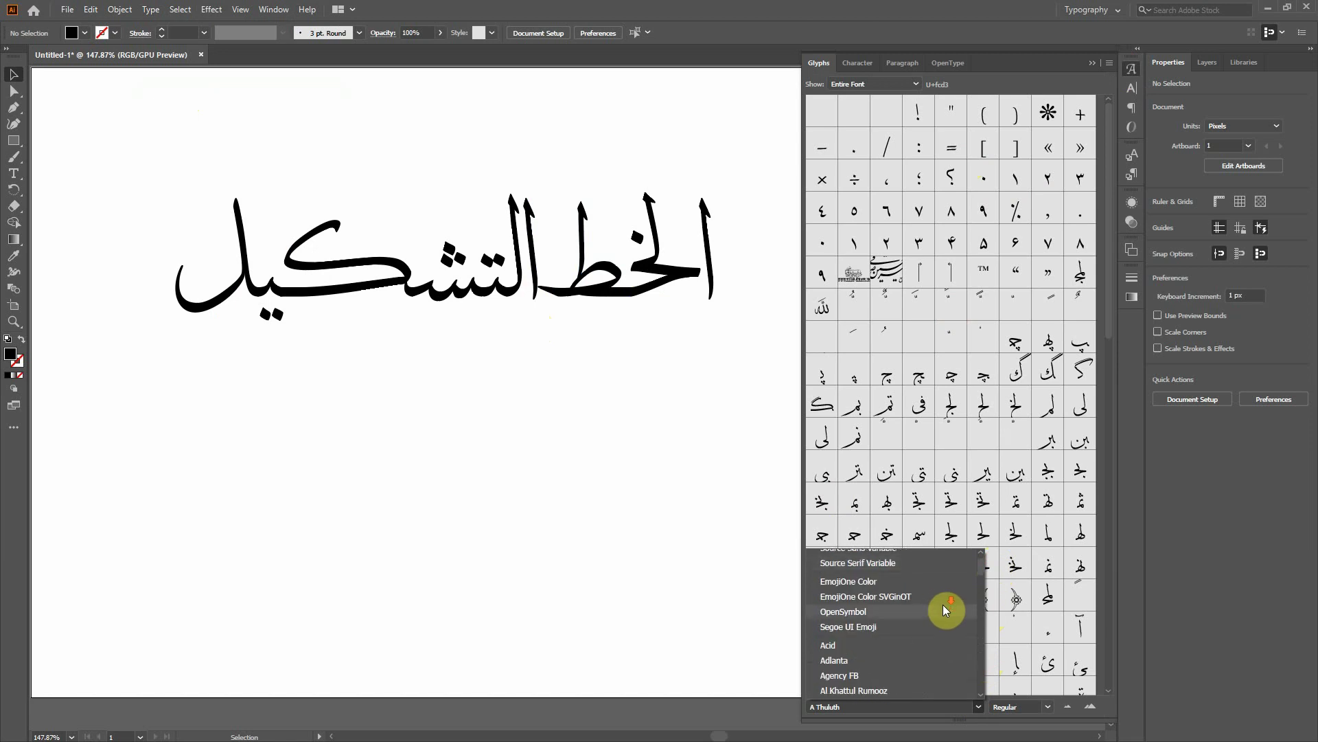
pyautogui.click(865, 645)
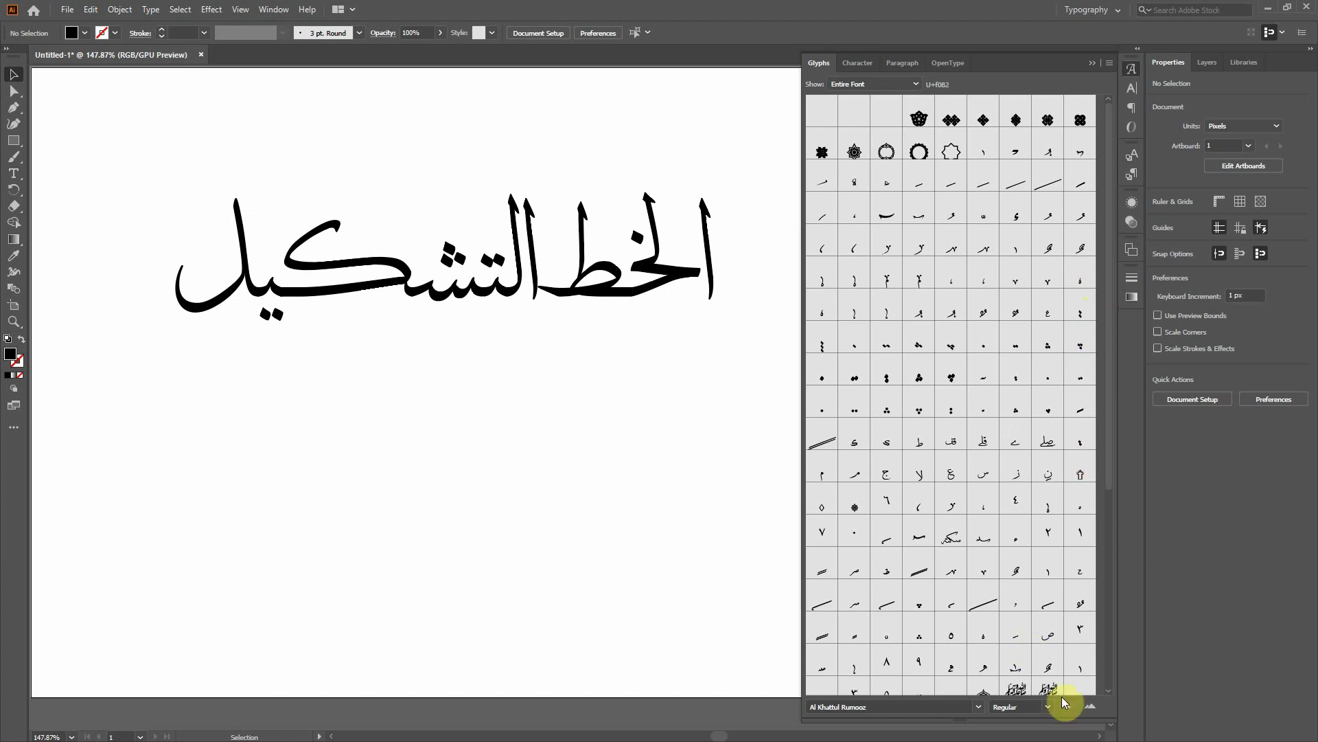
# Step: Enlarge the glyph previews and scroll through the ornament and diacritic glyphs
pyautogui.click(1090, 706)
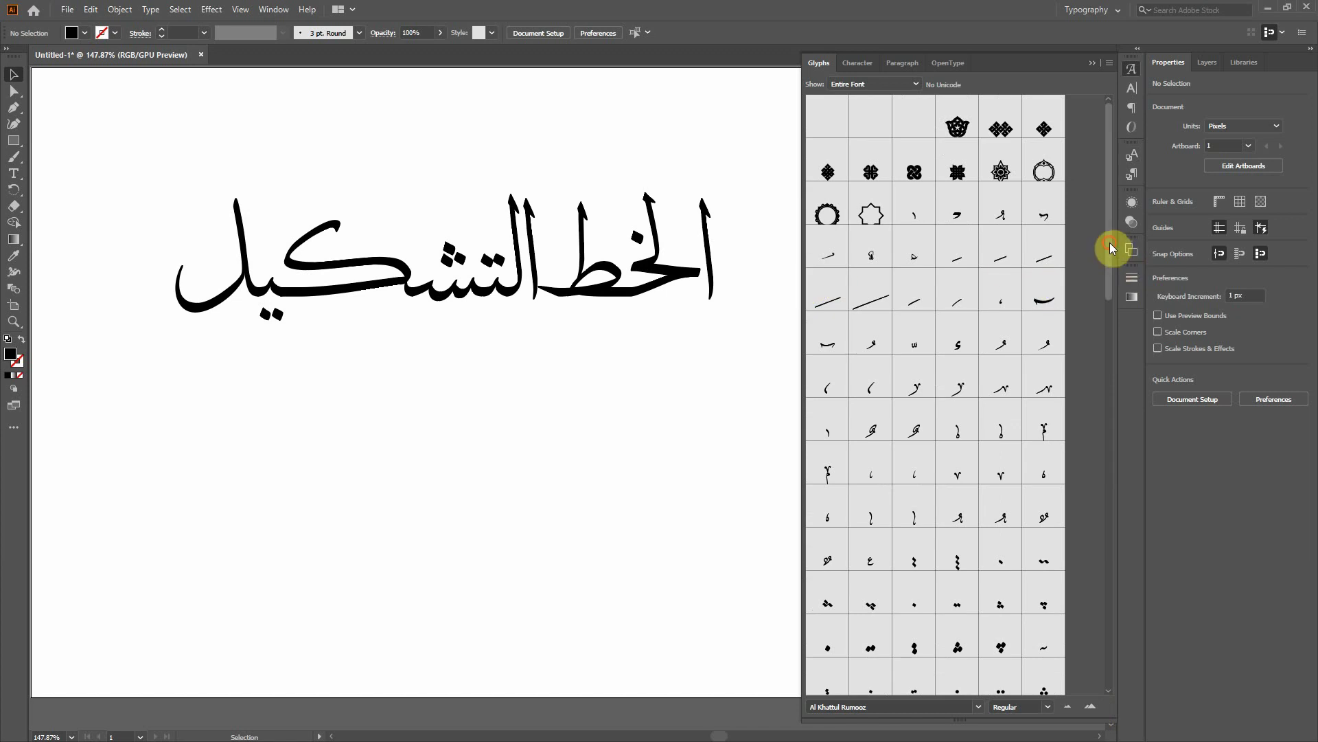
pyautogui.scroll(-3, 1102, 286)
pyautogui.scroll(-9, 1100, 307)
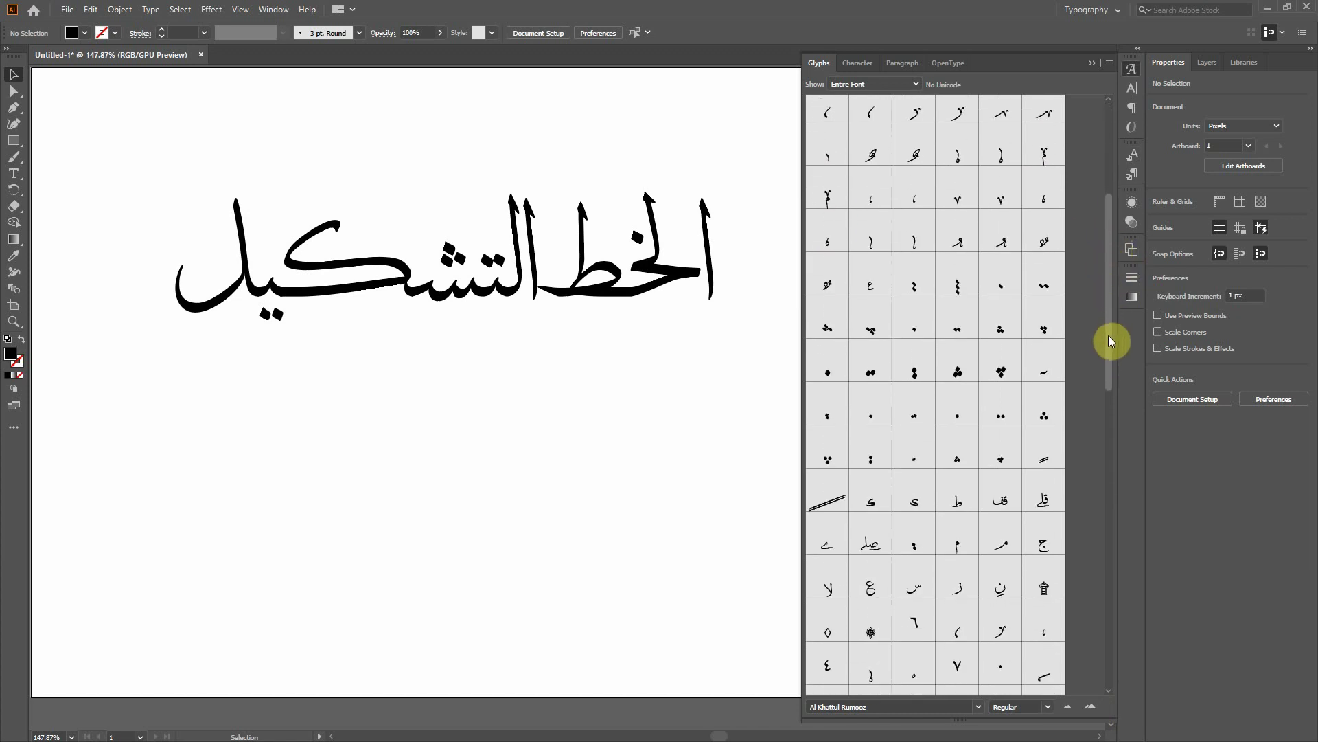
pyautogui.scroll(-10, 1083, 442)
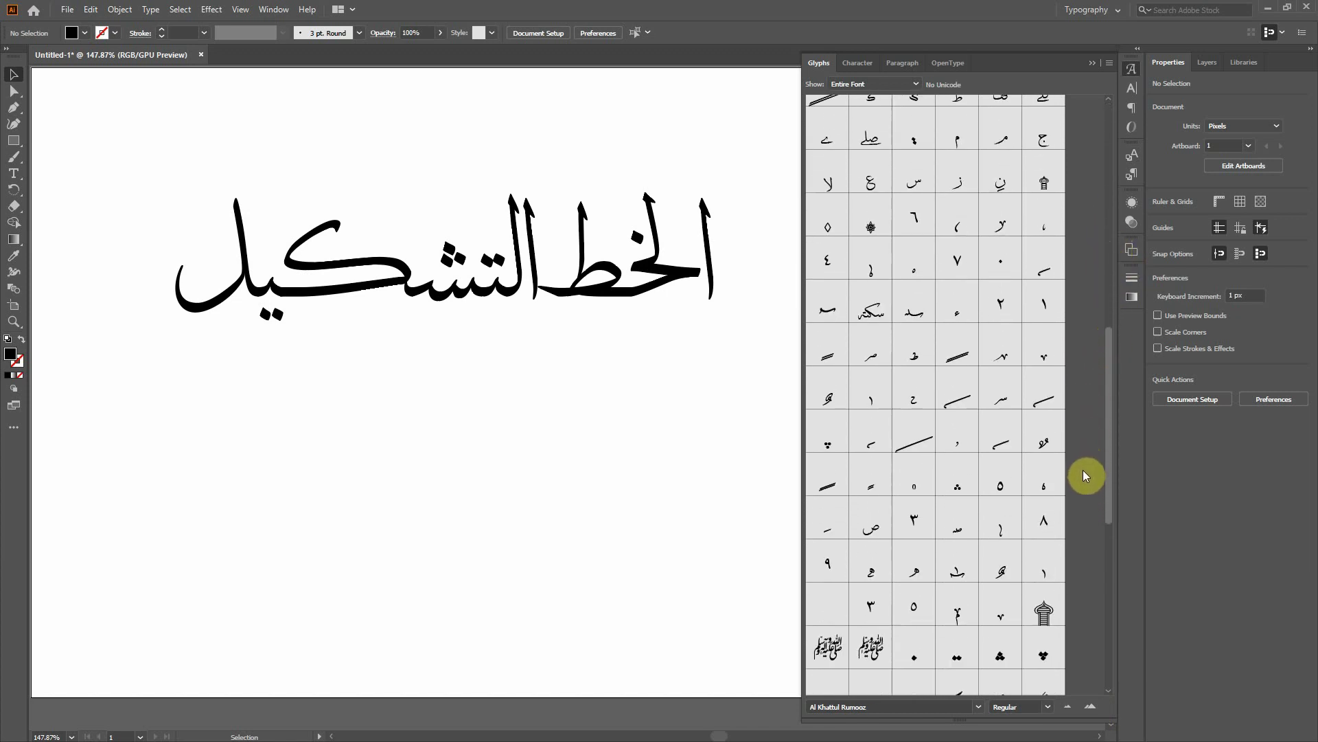
pyautogui.scroll(-5, 1086, 570)
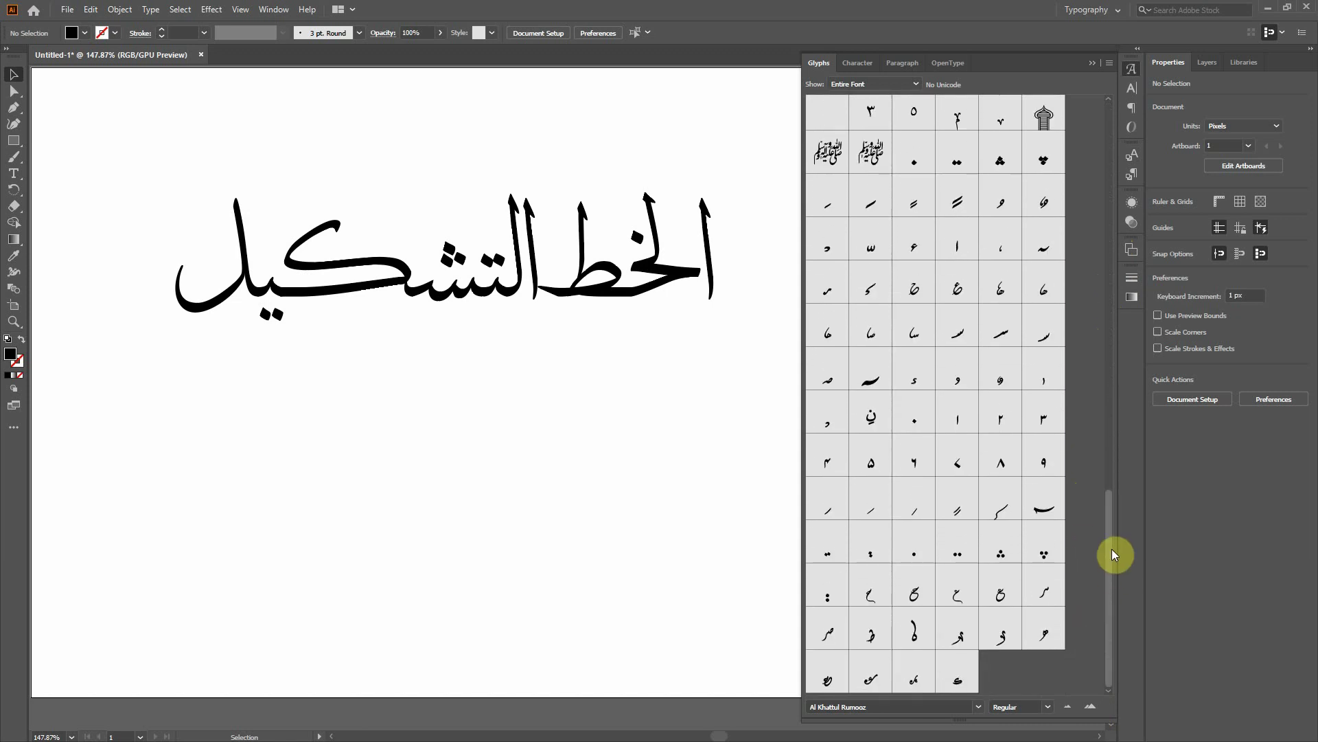
pyautogui.moveTo(1133, 469); pyautogui.dragTo(1107, 138)
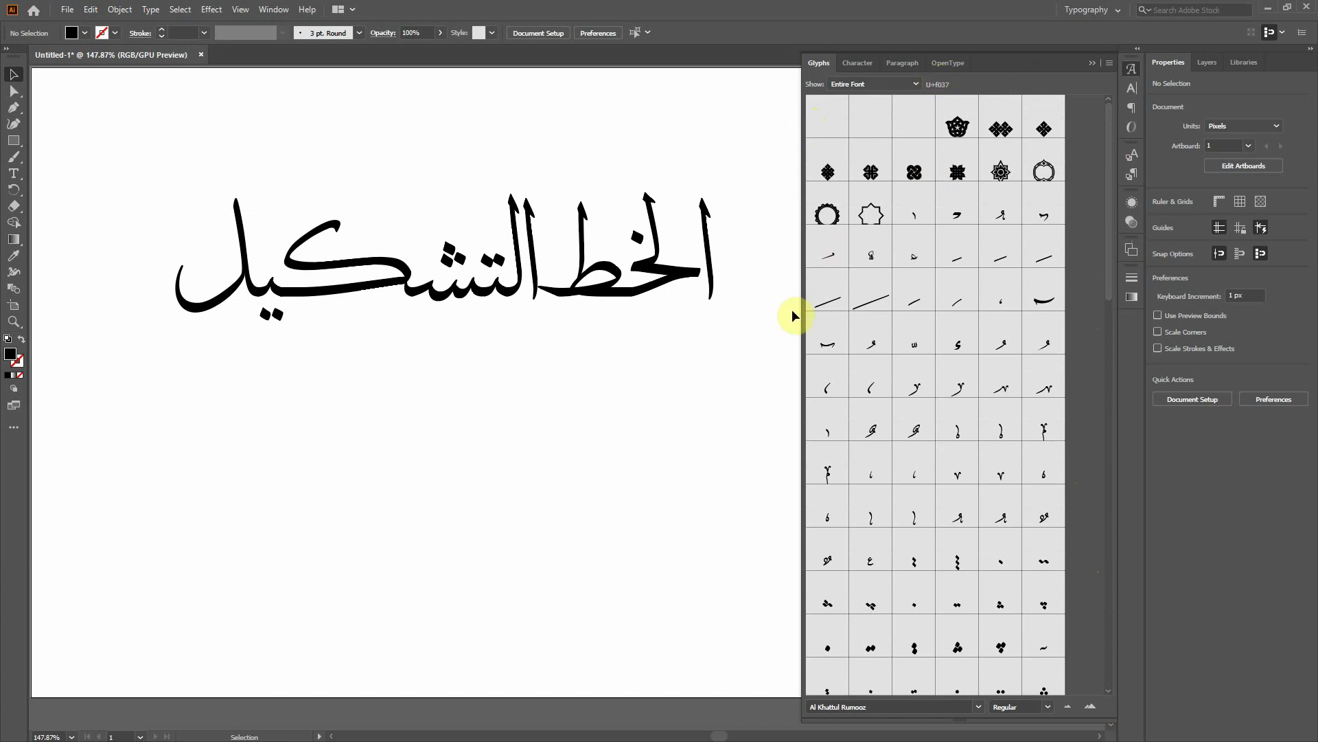
# Step: Draw a text box below the lettering and type an alef (ا) in it
pyautogui.click(14, 175)
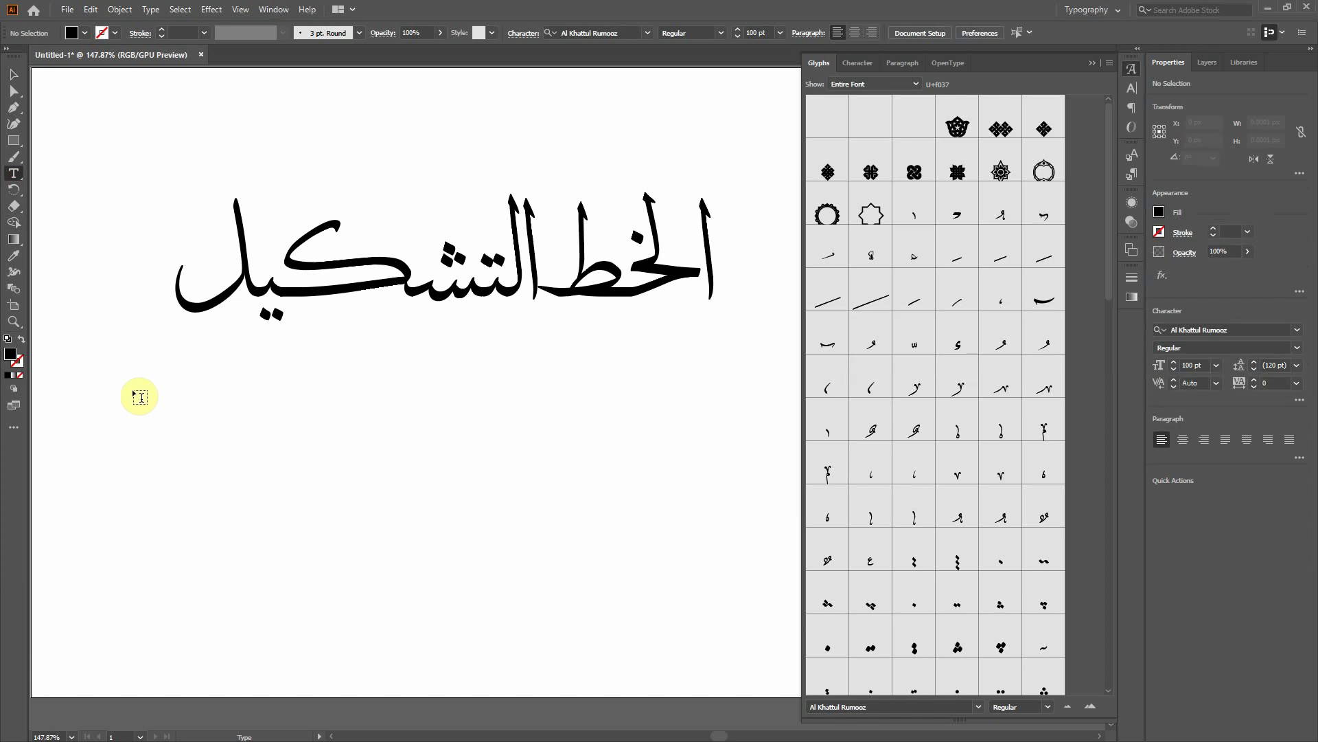
pyautogui.moveTo(118, 378); pyautogui.dragTo(733, 497)
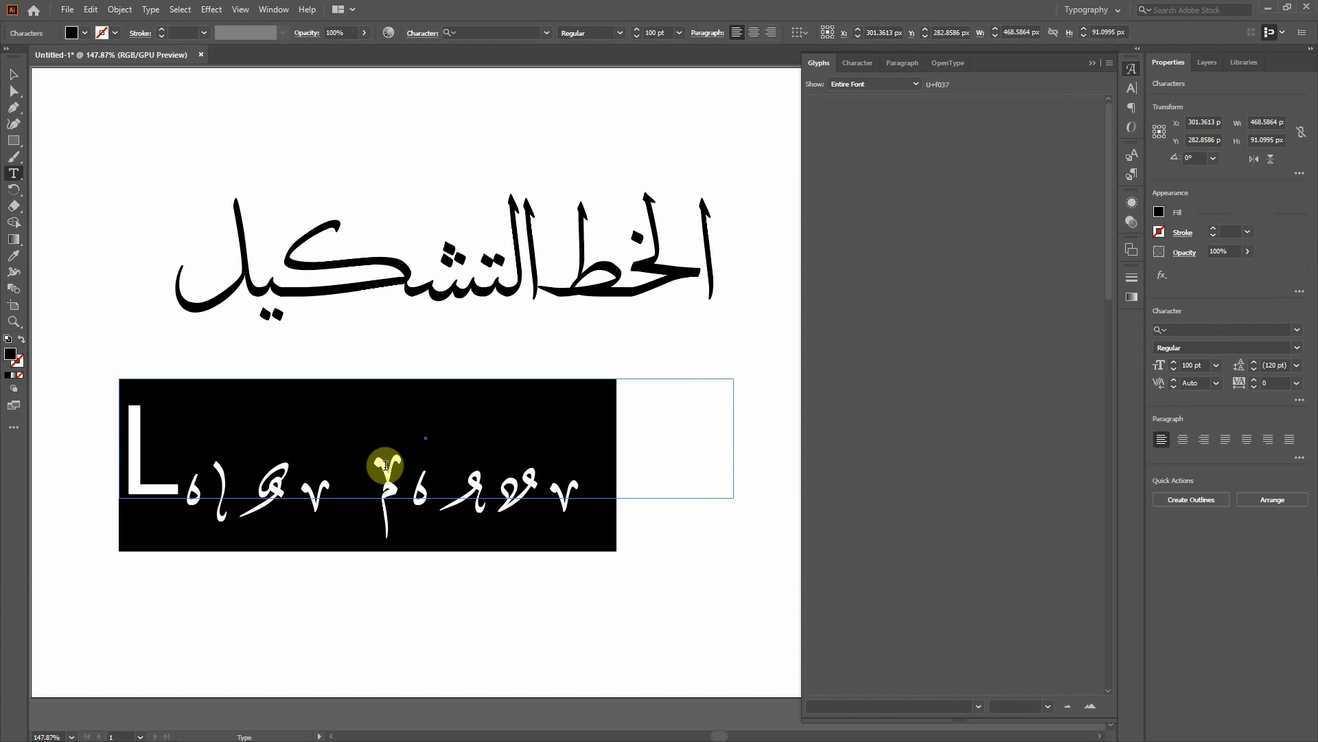
pyautogui.write('a')
pyautogui.press('BackSpace')
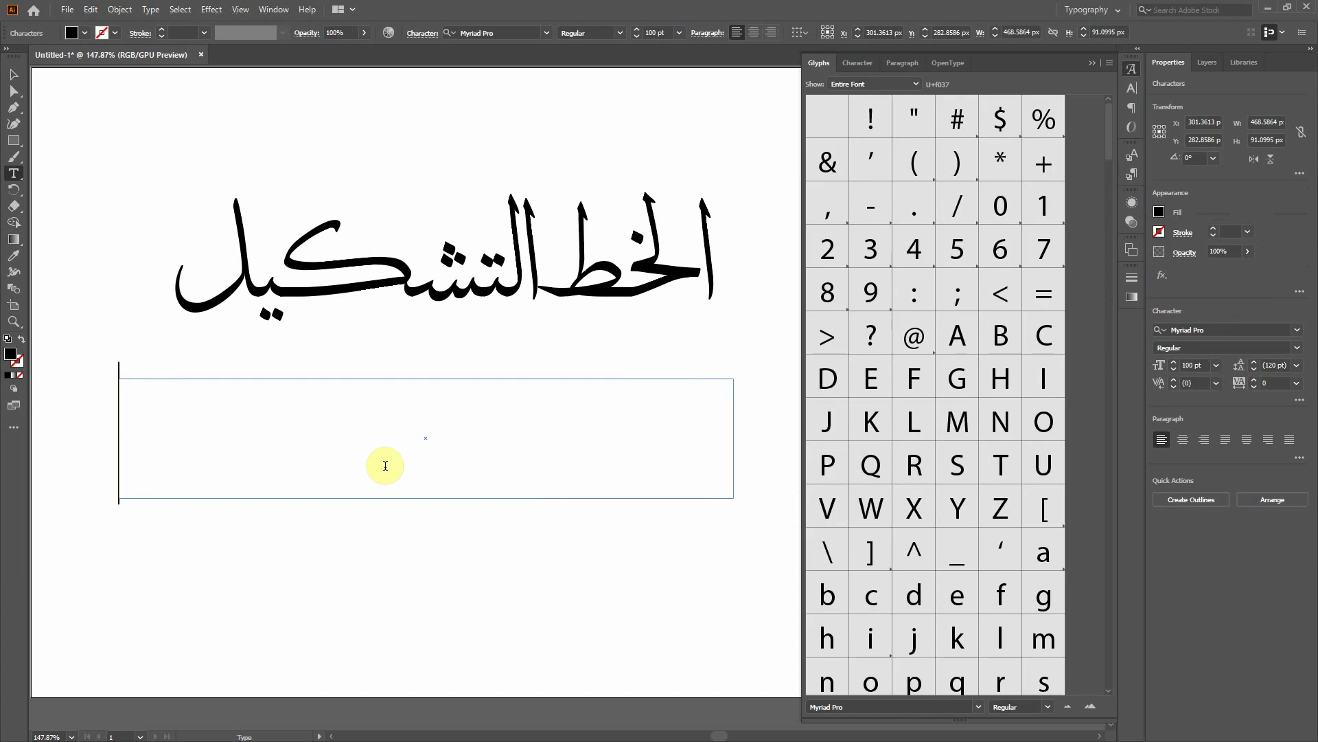
pyautogui.write('ا')
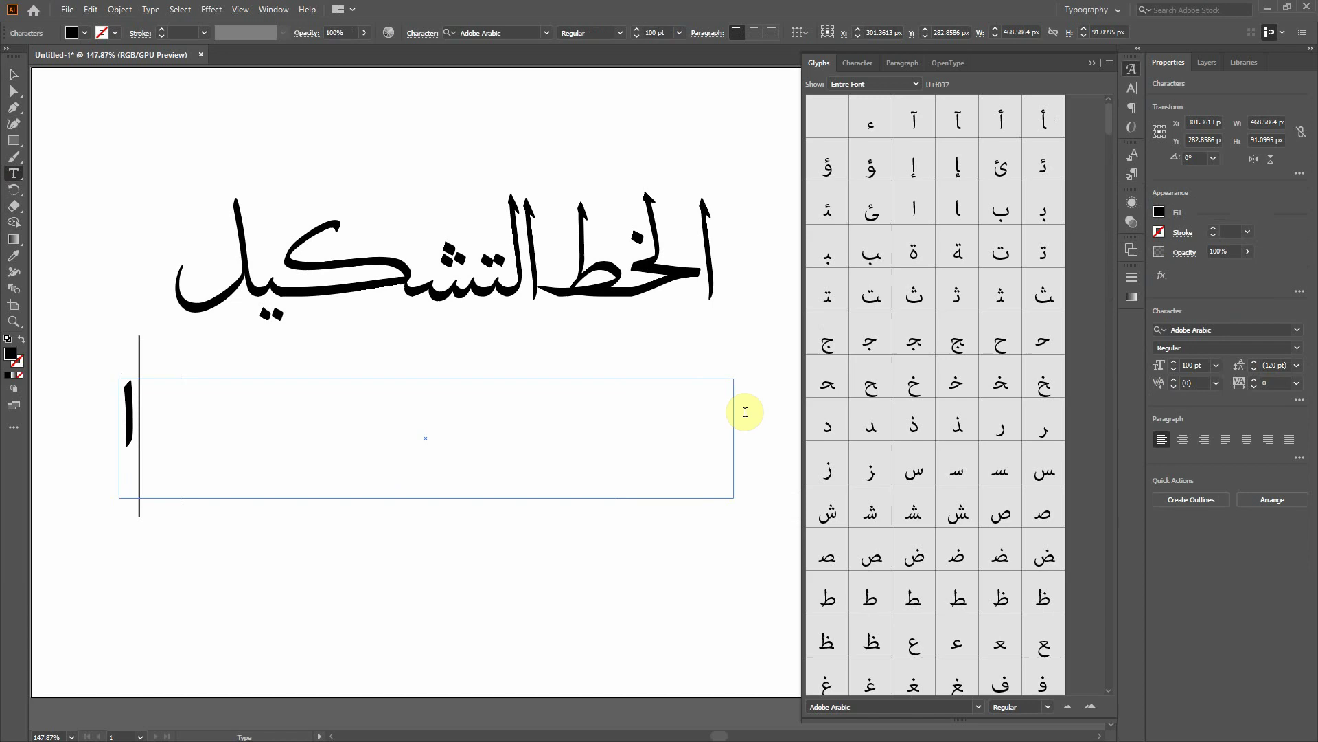
# Step: Insert the long diagonal Al Khattul Rumooz stroke after the alef and select both characters
pyautogui.click(977, 708)
pyautogui.moveTo(983, 673); pyautogui.dragTo(983, 567)
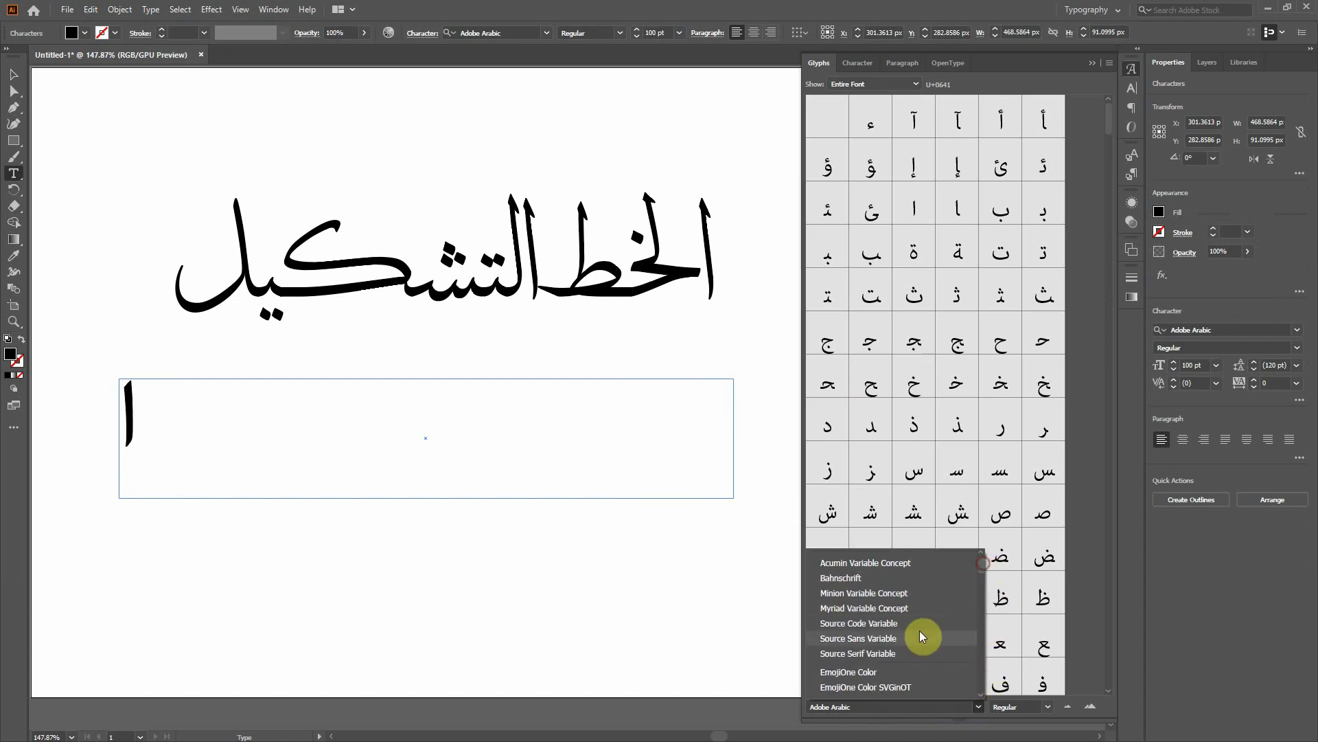
pyautogui.scroll(-3, 920, 629)
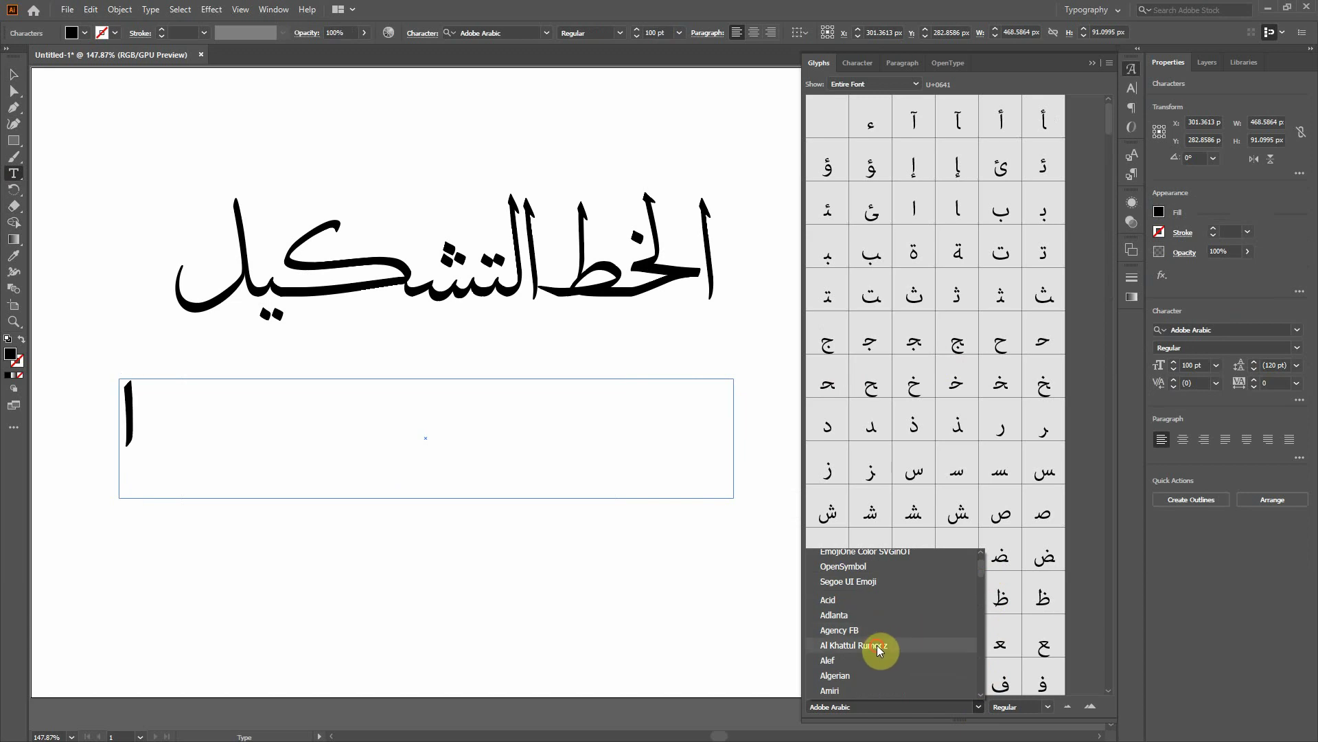
pyautogui.click(876, 645)
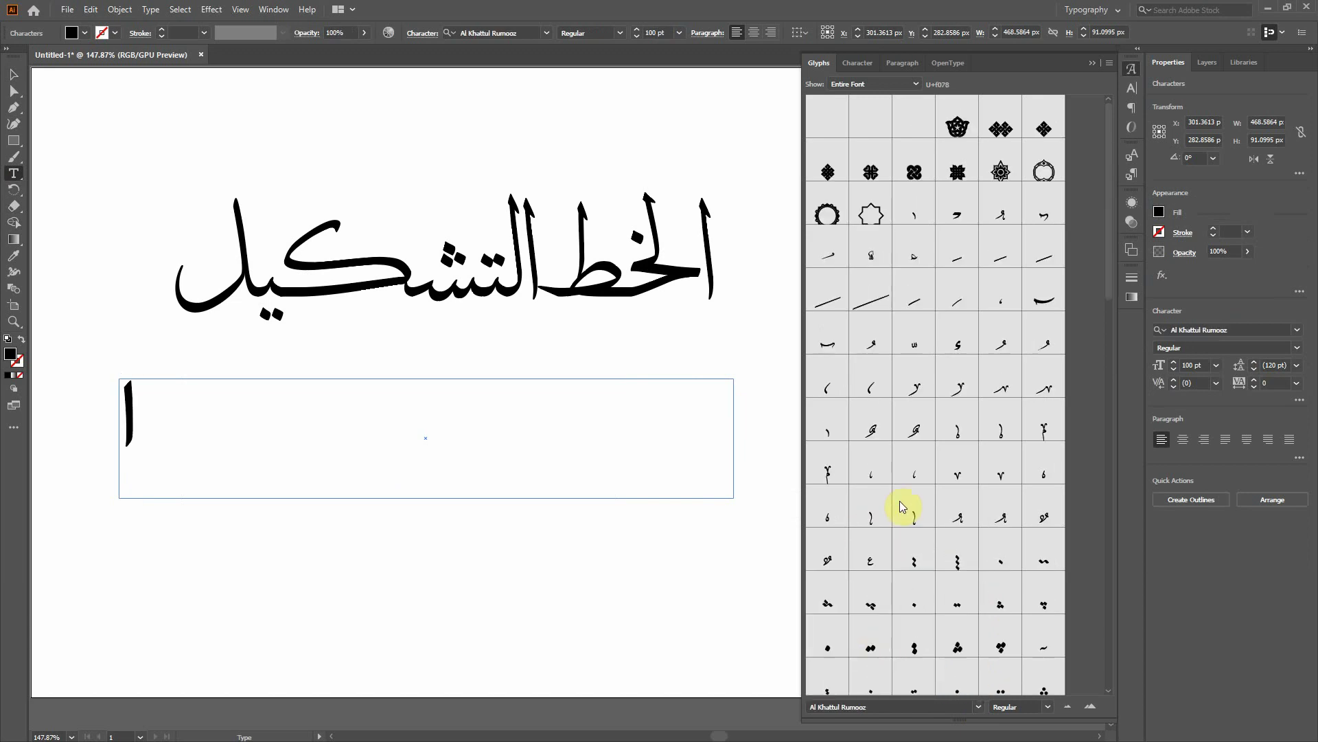
pyautogui.doubleClick(868, 299)
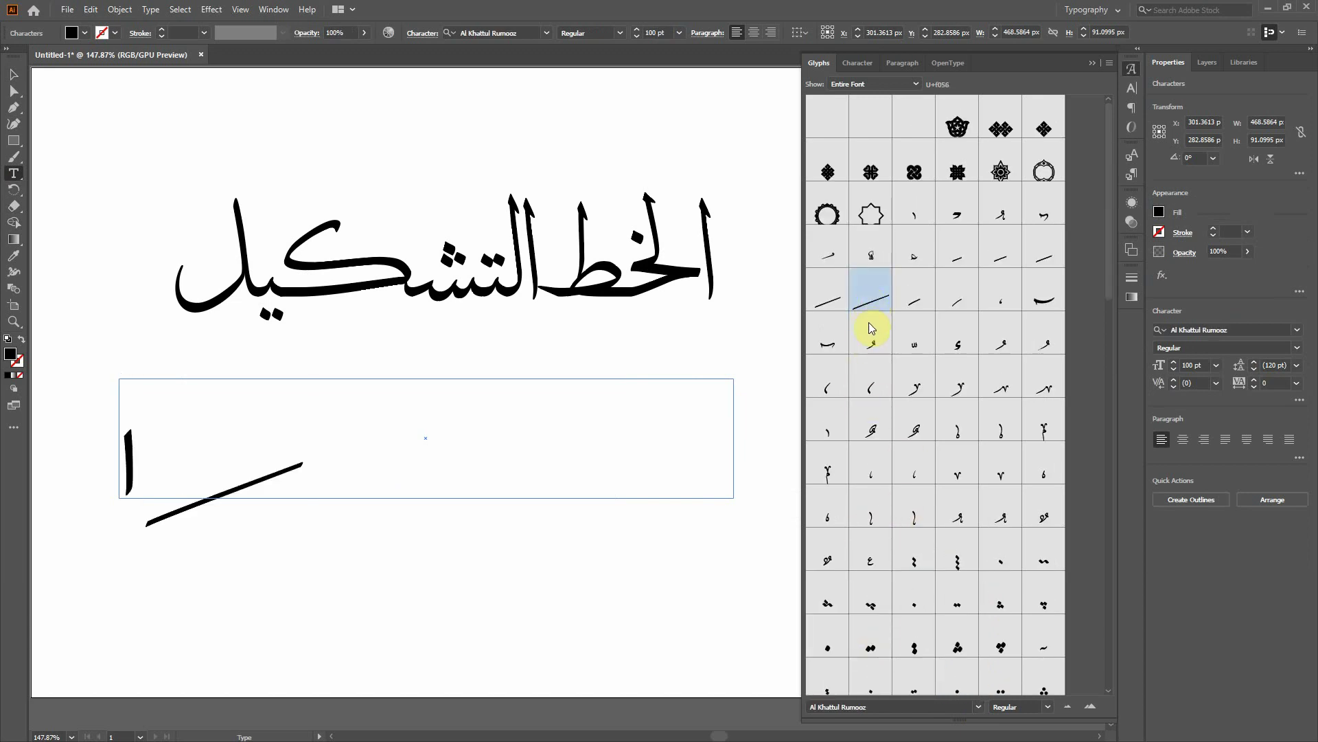
pyautogui.hotkey('shift', 'Left')
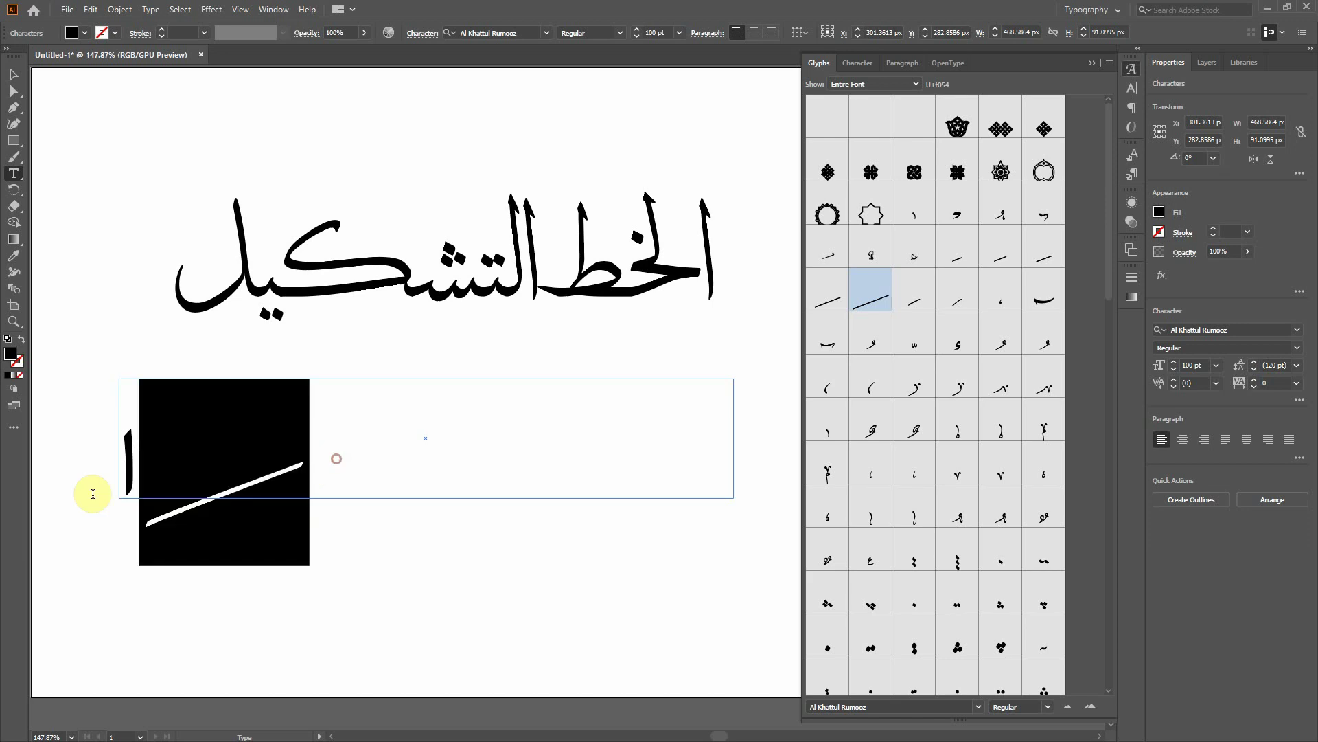
pyautogui.doubleClick(230, 480)
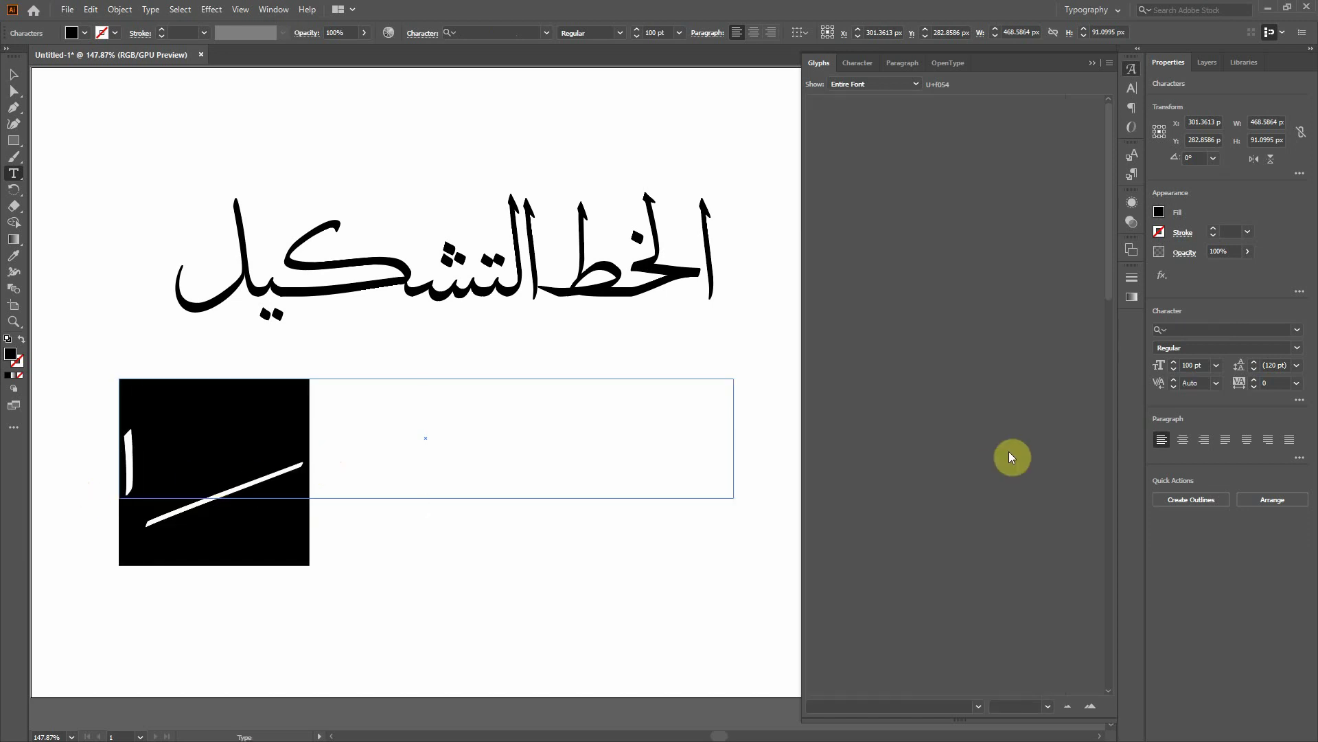
# Step: Resize the selected alef and stroke to 72 pt, then to 36 pt
pyautogui.click(1217, 367)
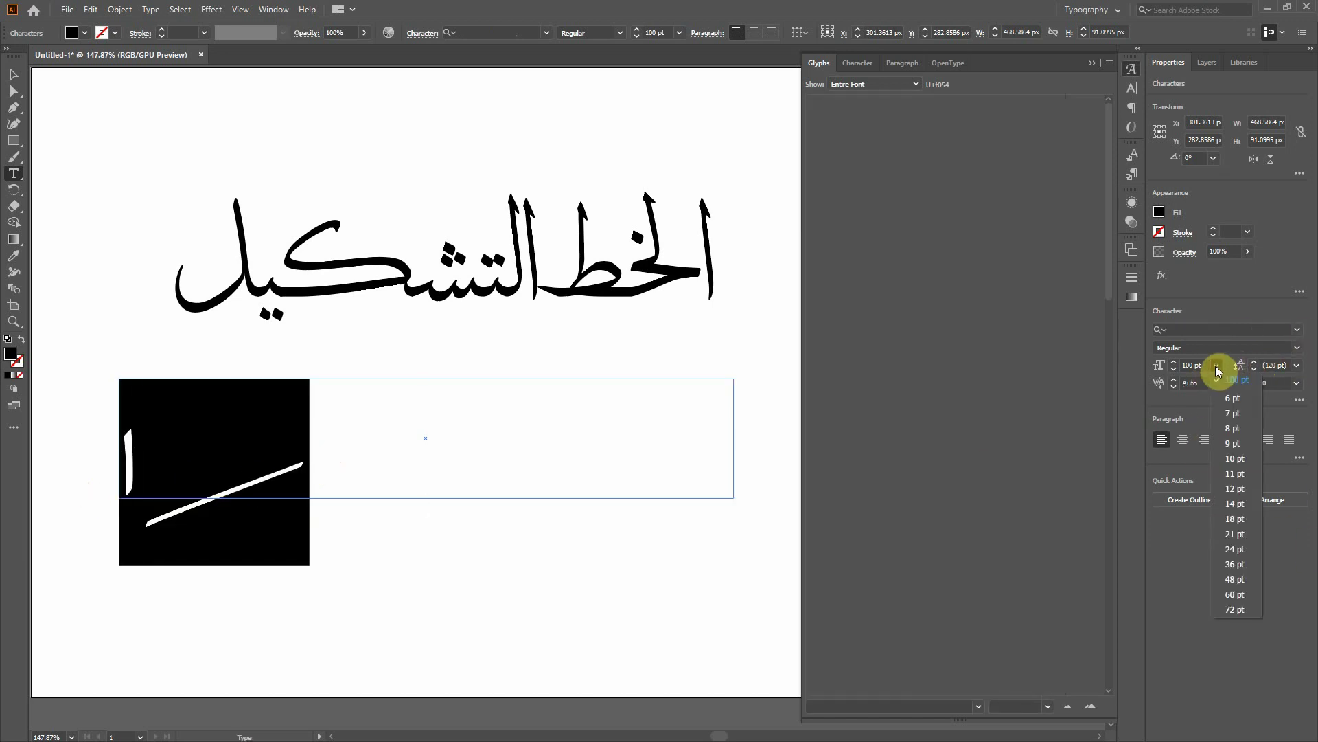
pyautogui.click(1234, 609)
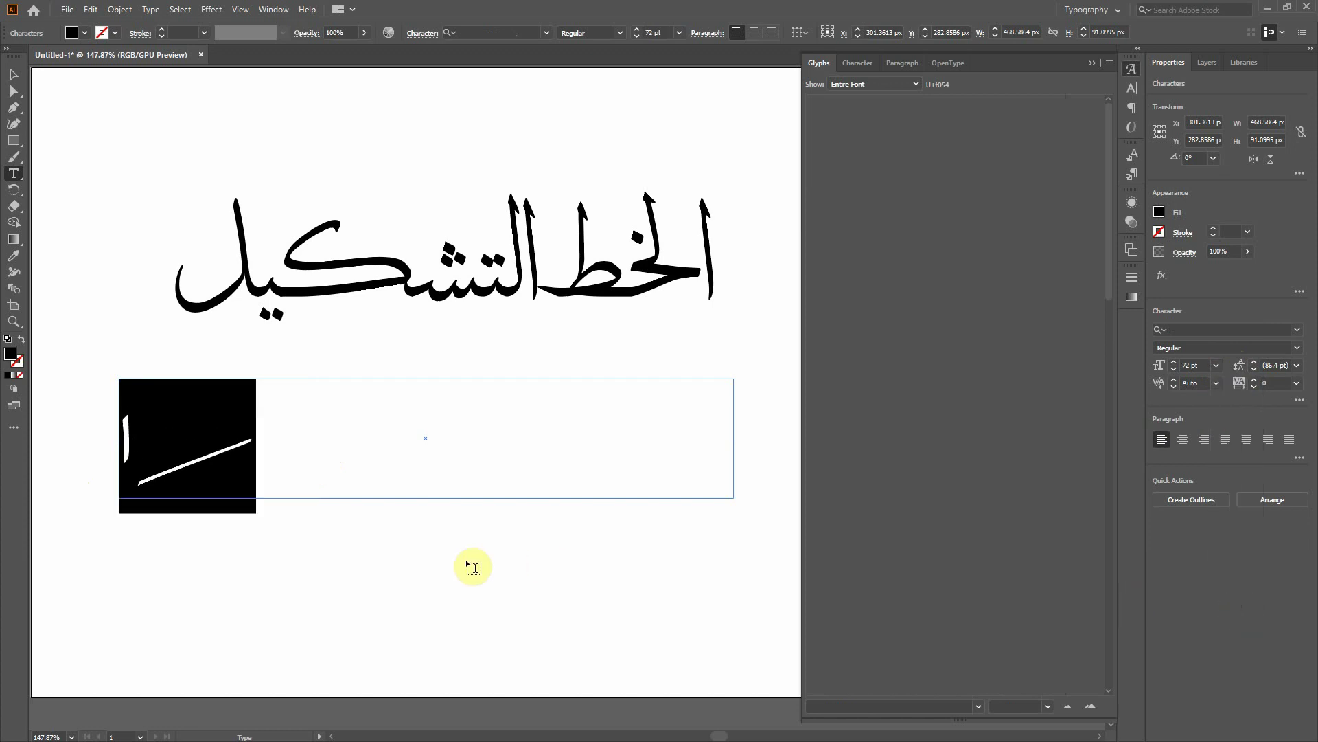
pyautogui.click(1215, 368)
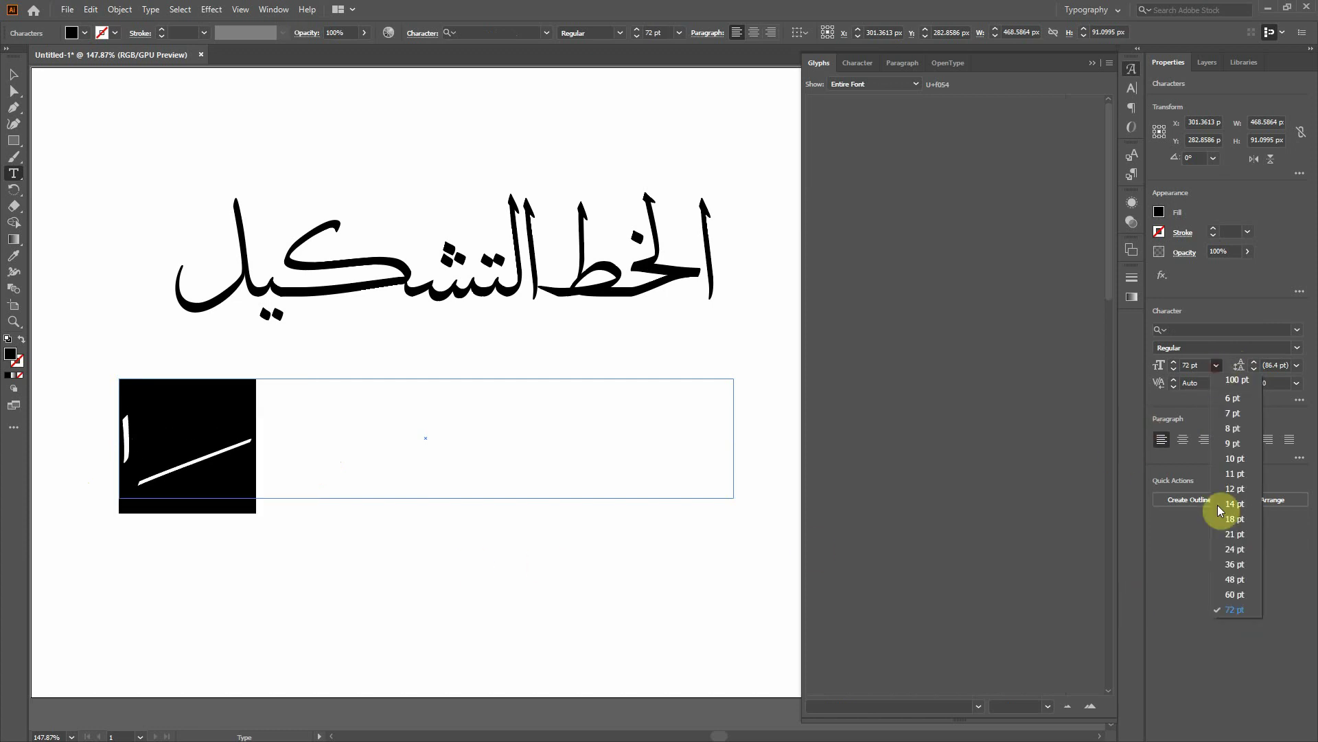
pyautogui.click(1237, 565)
# Step: Add several small and curved diacritic marks plus two stacked-dots marks after the stroke
pyautogui.click(235, 435)
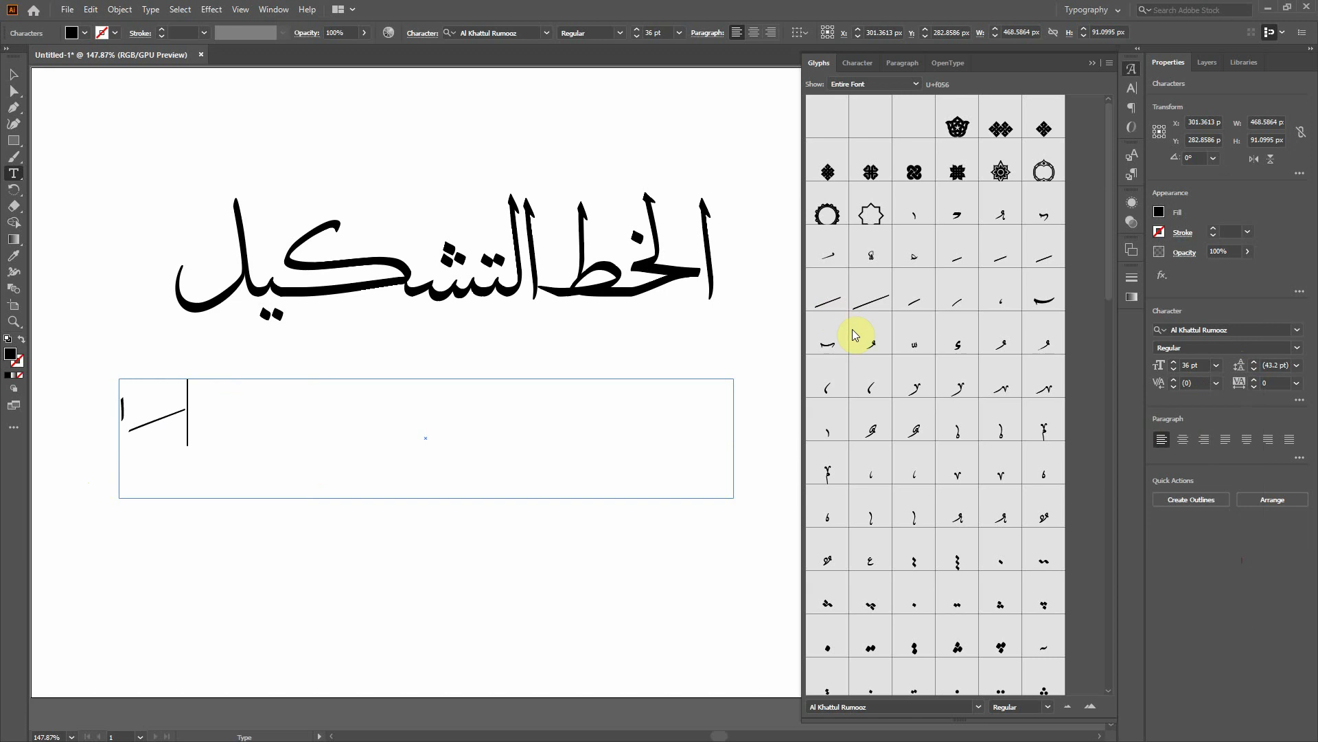
pyautogui.click(870, 340)
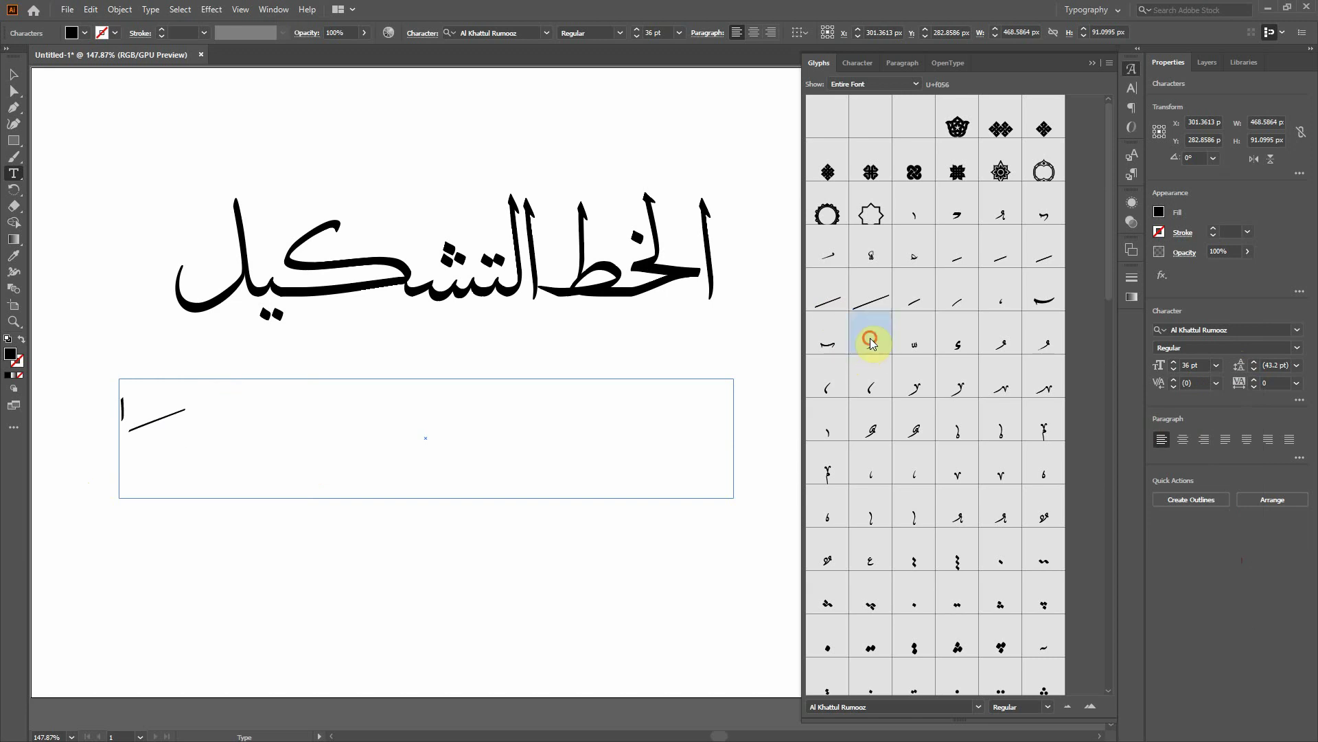
pyautogui.doubleClick(961, 391)
pyautogui.doubleClick(826, 388)
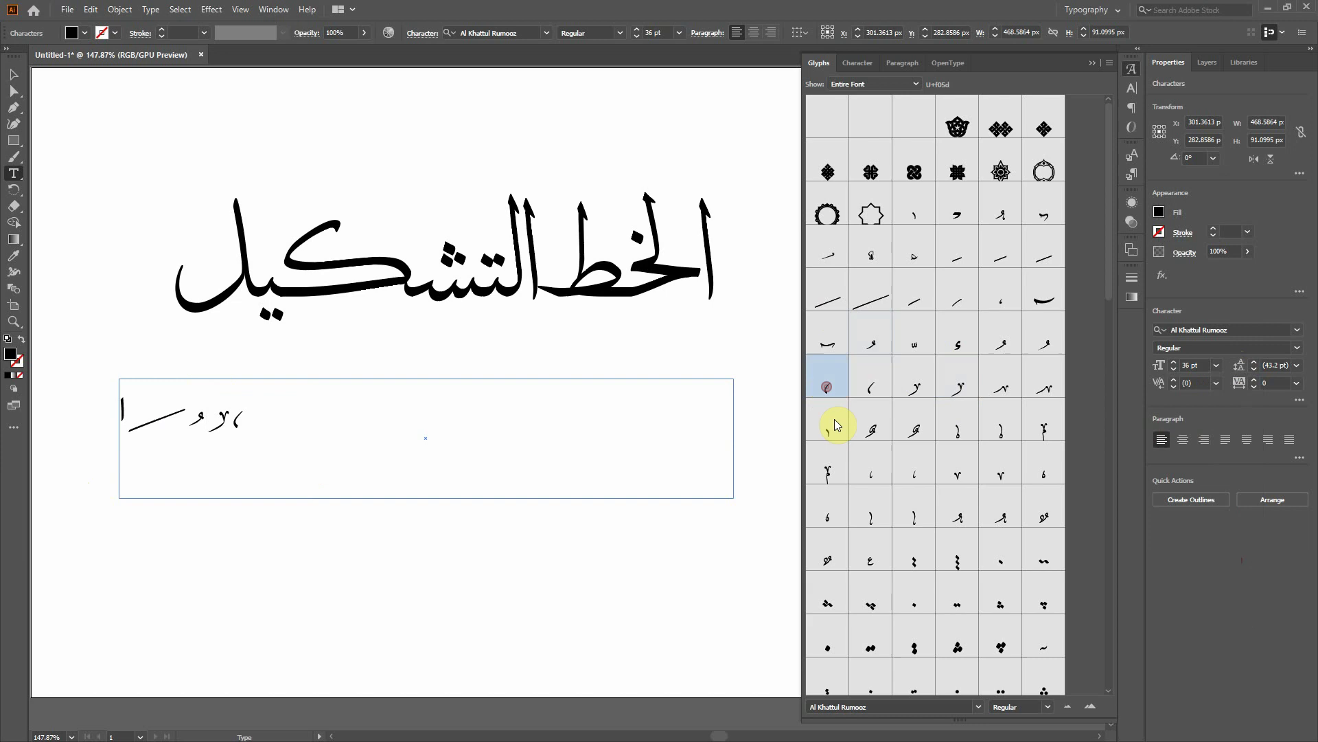
pyautogui.doubleClick(1044, 392)
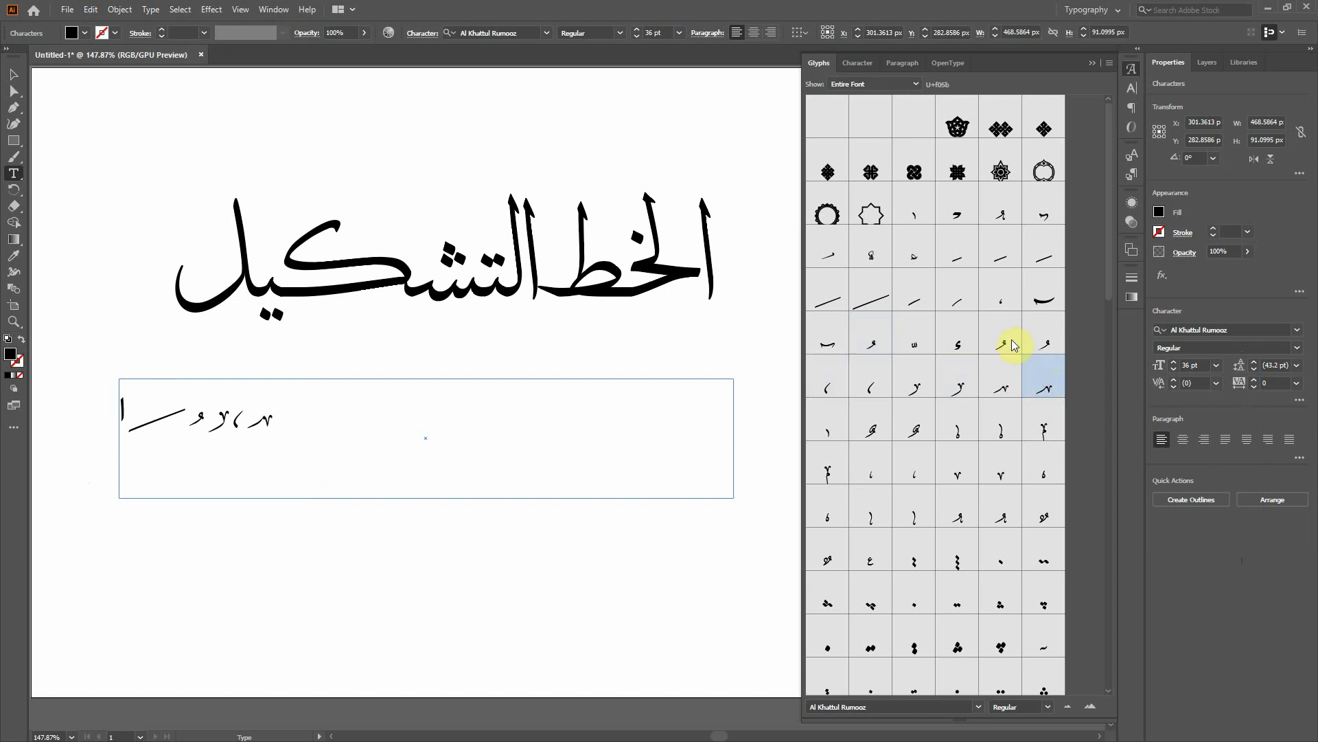
pyautogui.doubleClick(1048, 217)
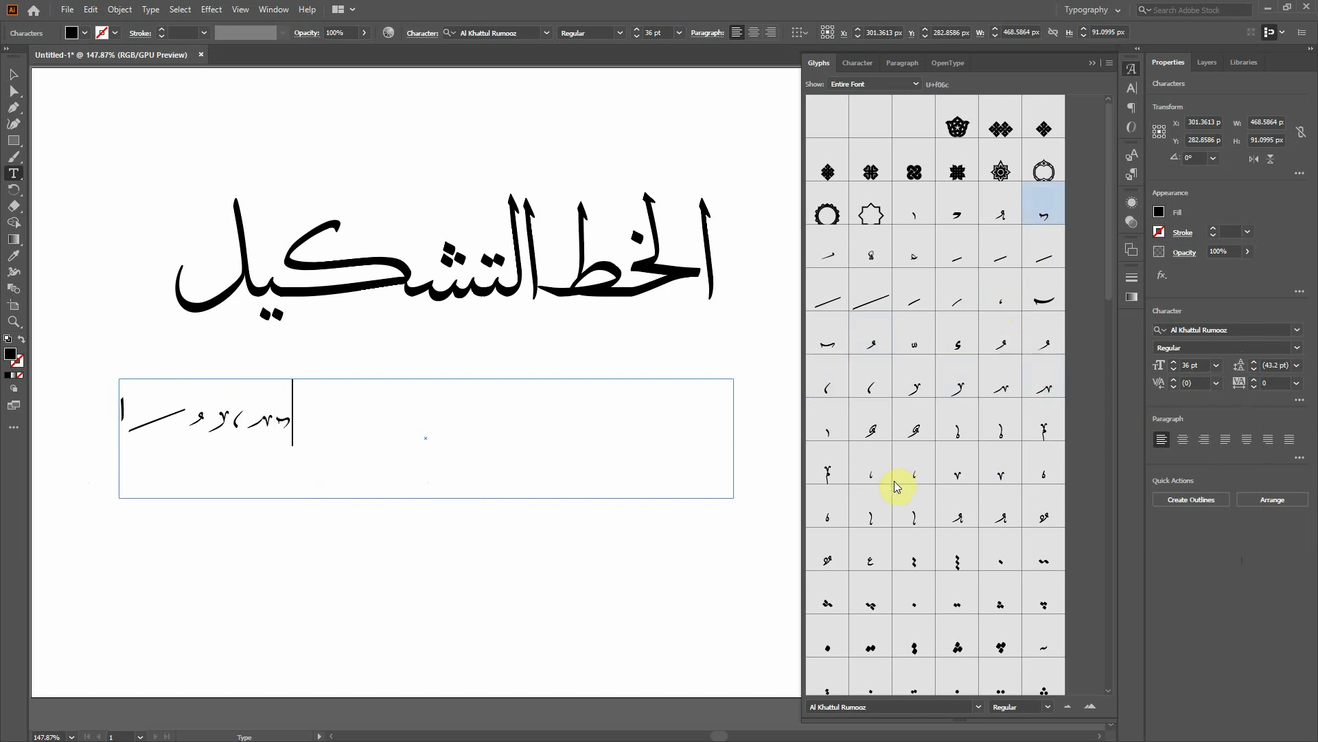
pyautogui.scroll(-1, 897, 486)
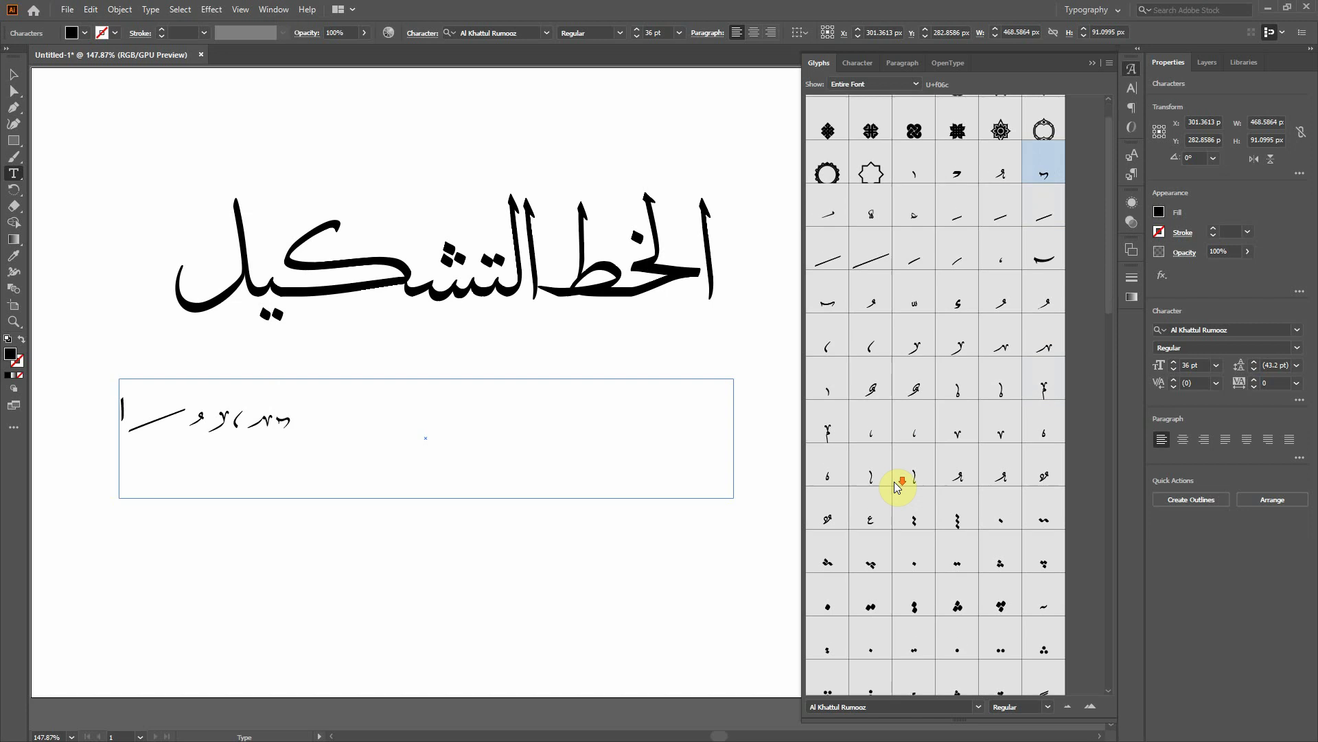
pyautogui.doubleClick(954, 524)
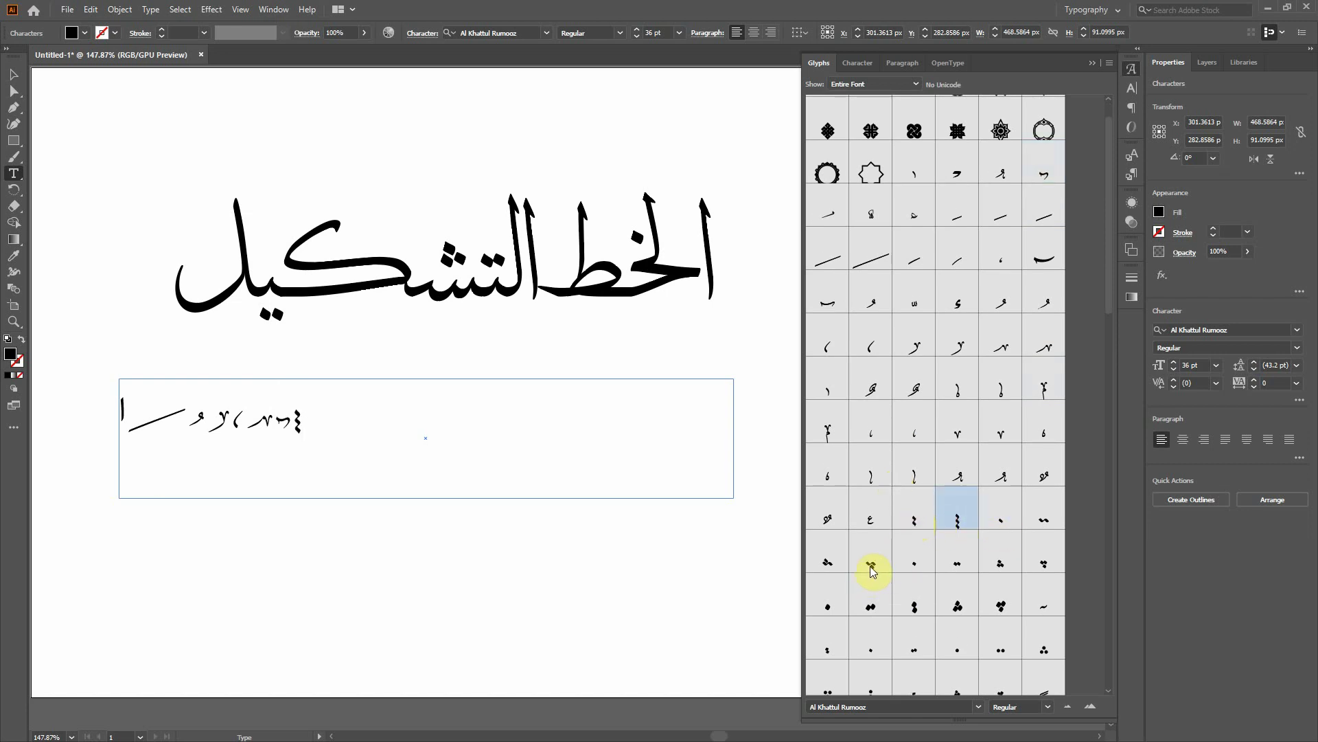
pyautogui.doubleClick(917, 607)
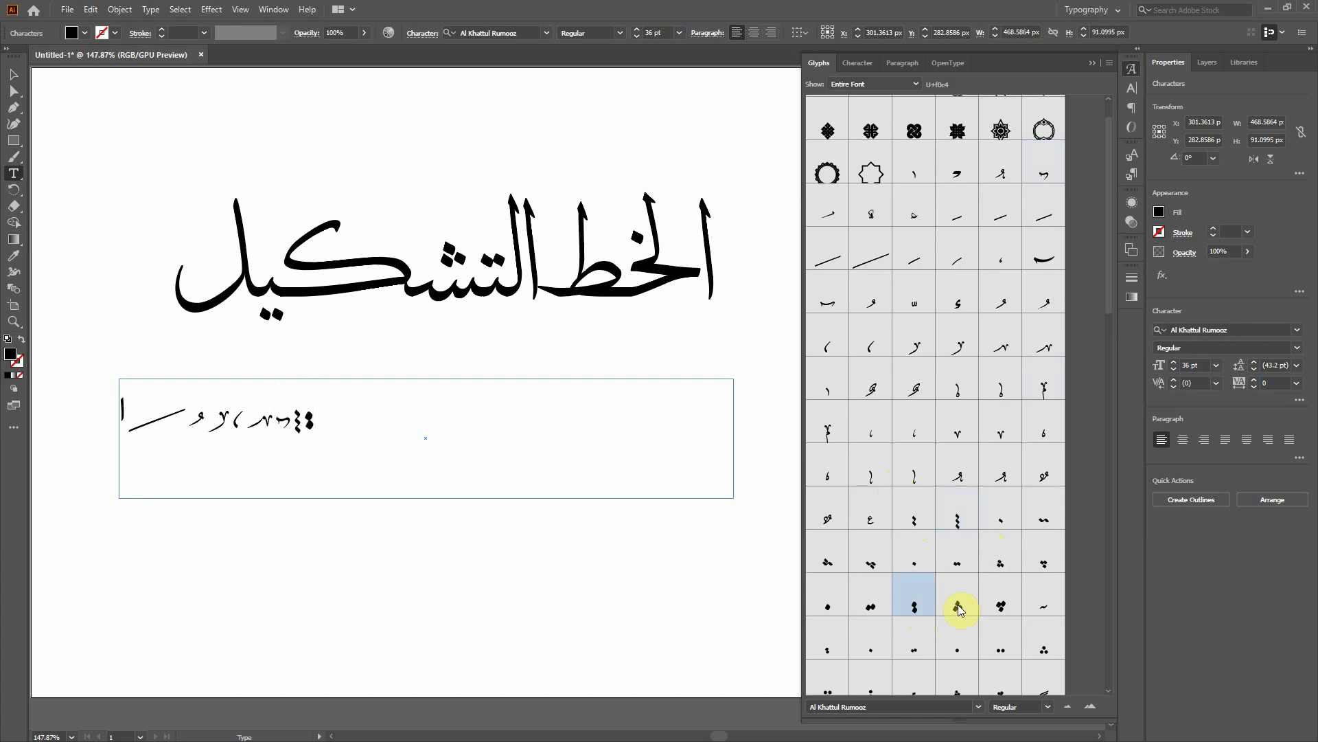
# Step: Add two small hooked marks and a final ornament mark to the line
pyautogui.scroll(-2, 961, 602)
pyautogui.scroll(-1, 962, 603)
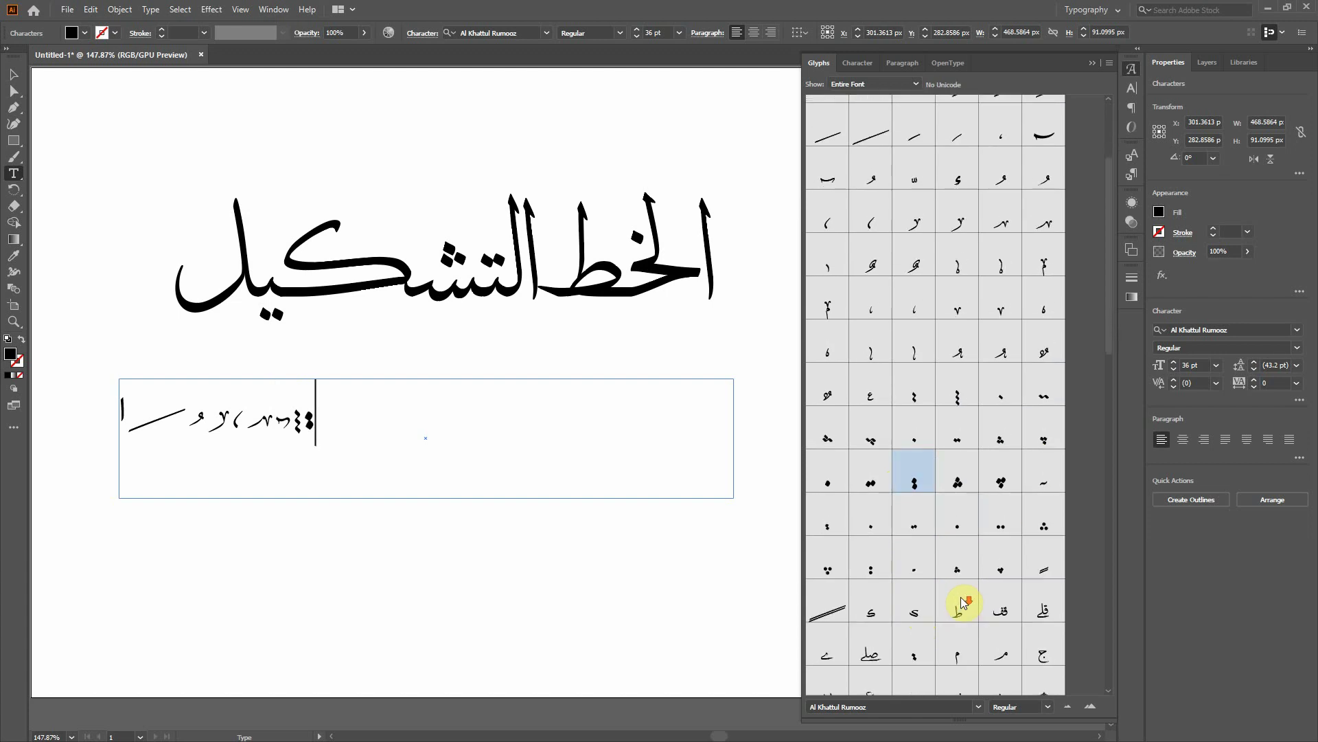
pyautogui.click(908, 613)
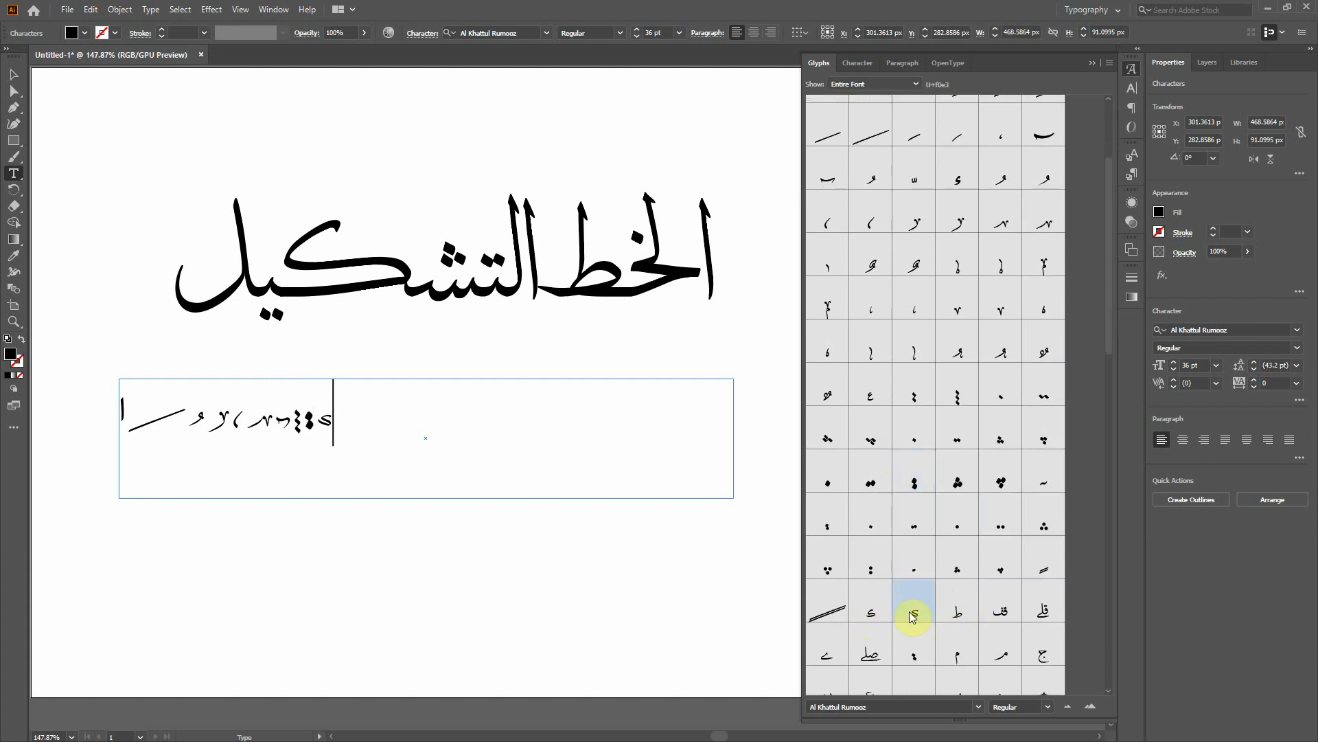
pyautogui.click(869, 622)
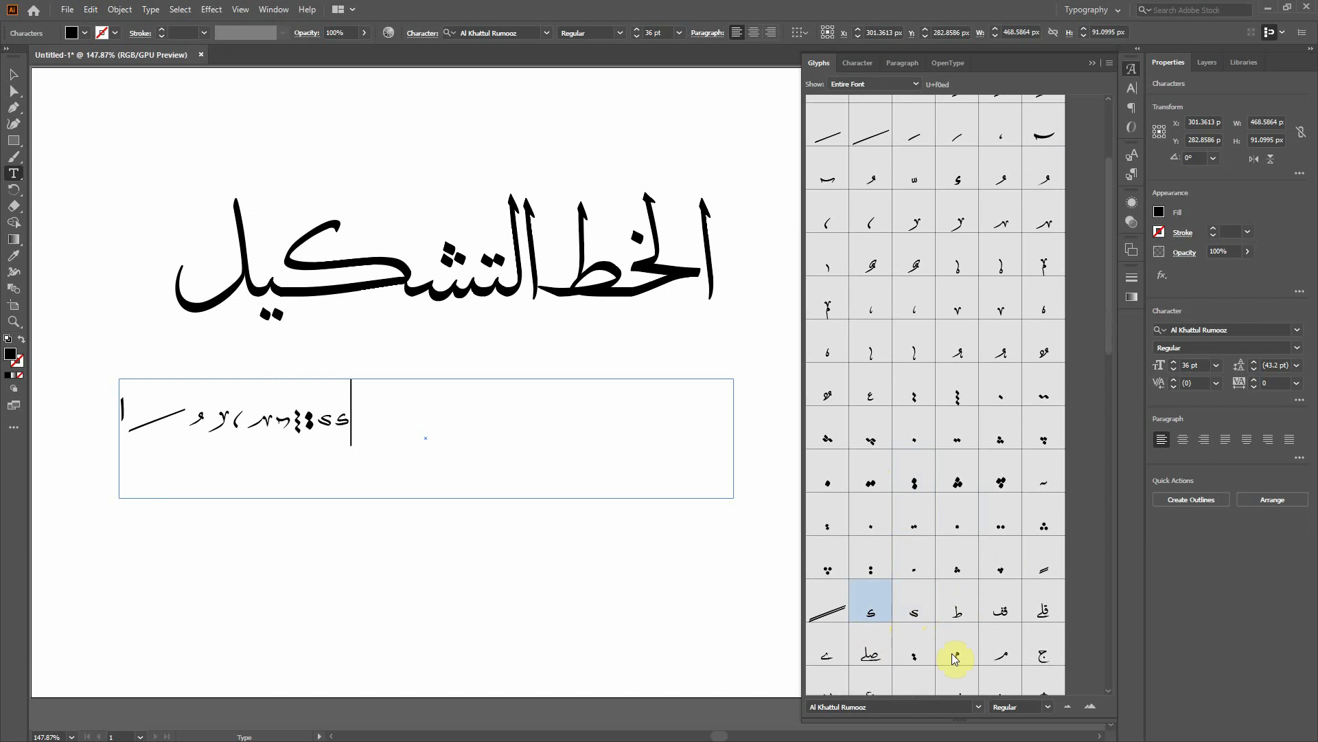
pyautogui.scroll(4, 954, 564)
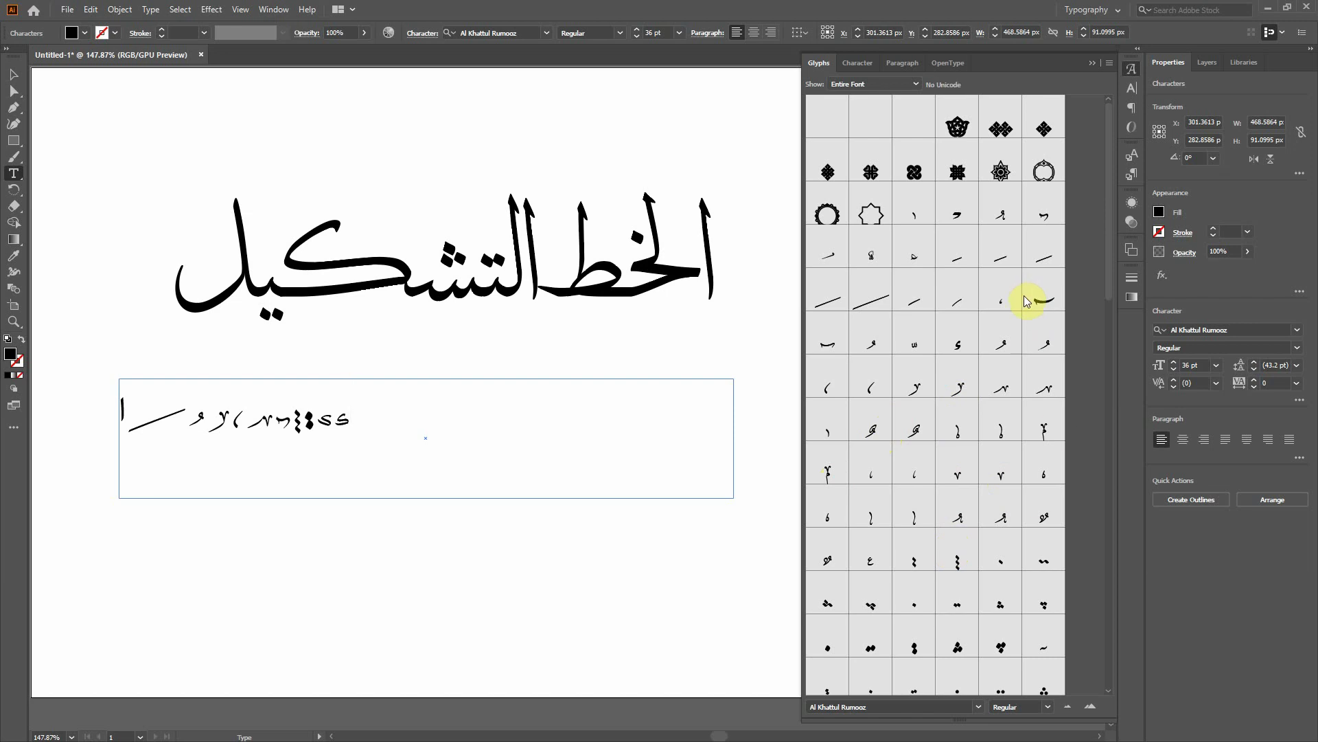
pyautogui.scroll(-3, 962, 389)
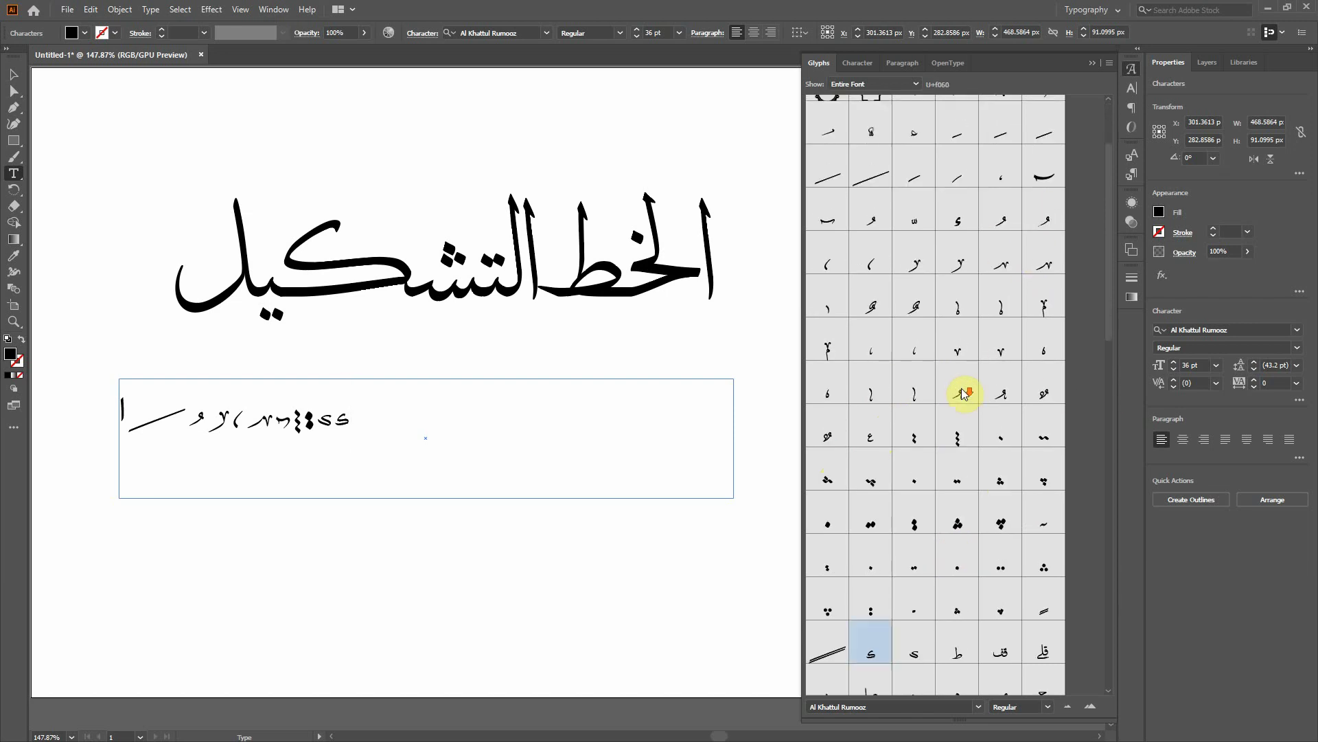
pyautogui.scroll(-1, 961, 388)
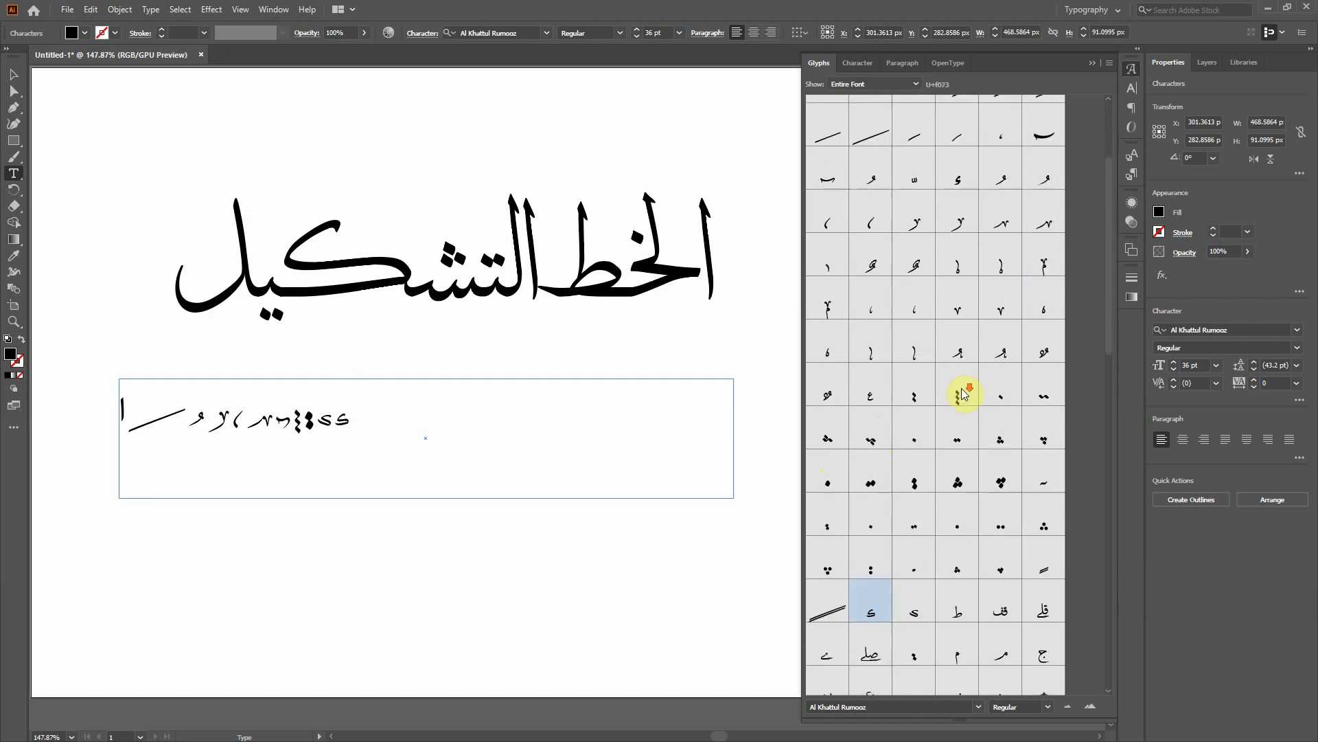
pyautogui.doubleClick(826, 398)
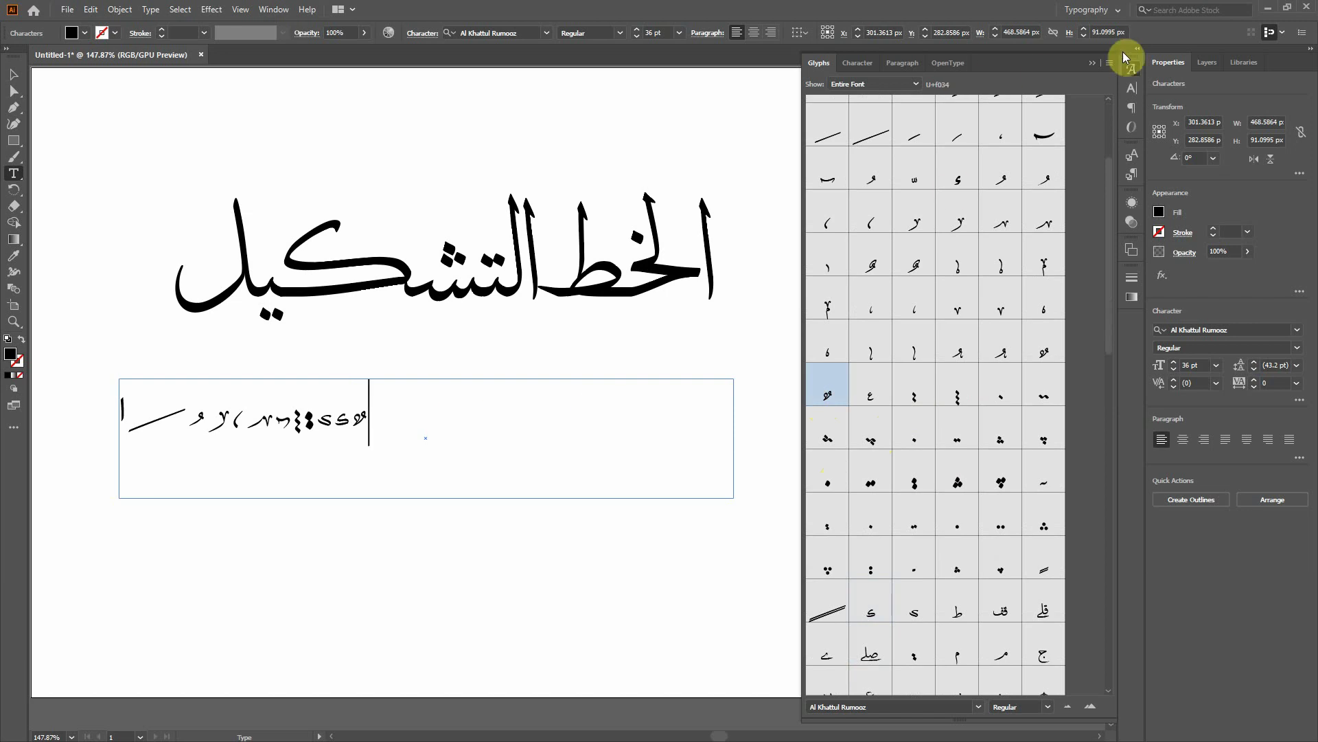
# Step: Dock the Glyphs panel into the right side dock and collapse it to an icon
pyautogui.click(1093, 64)
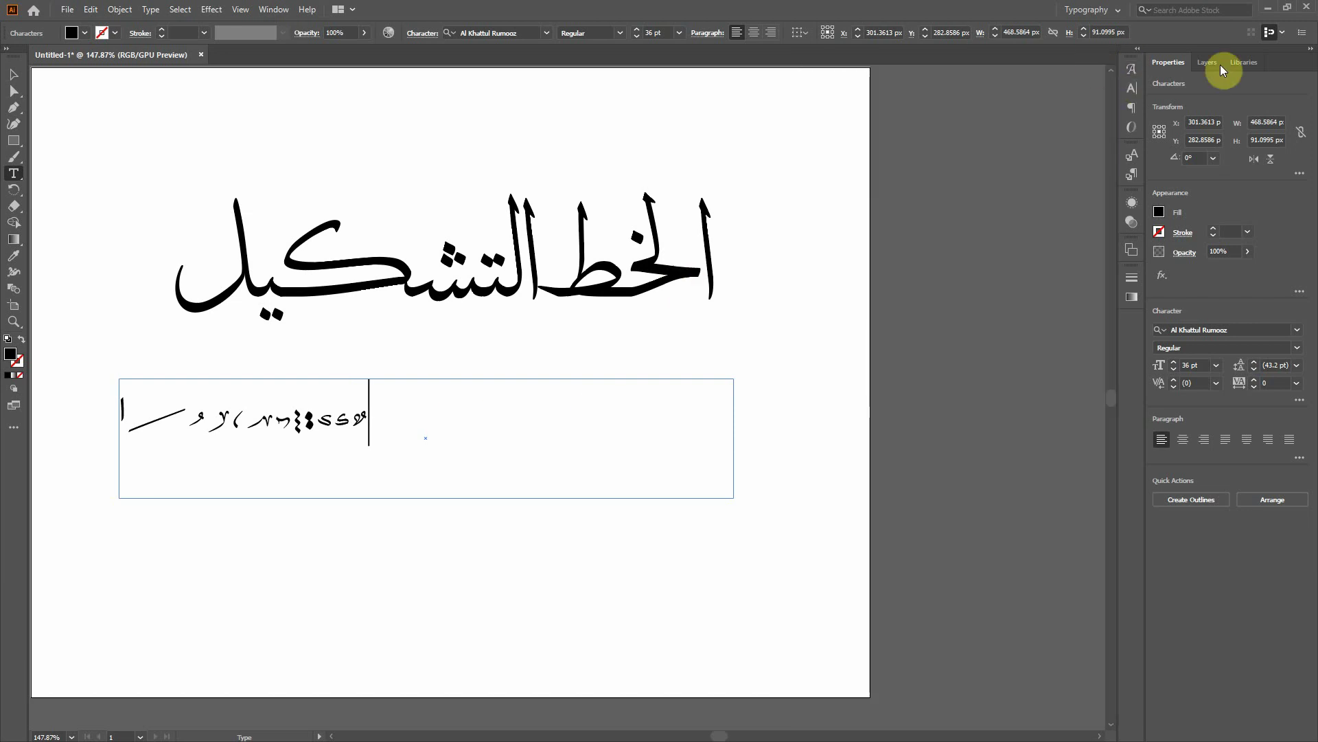
pyautogui.click(151, 10)
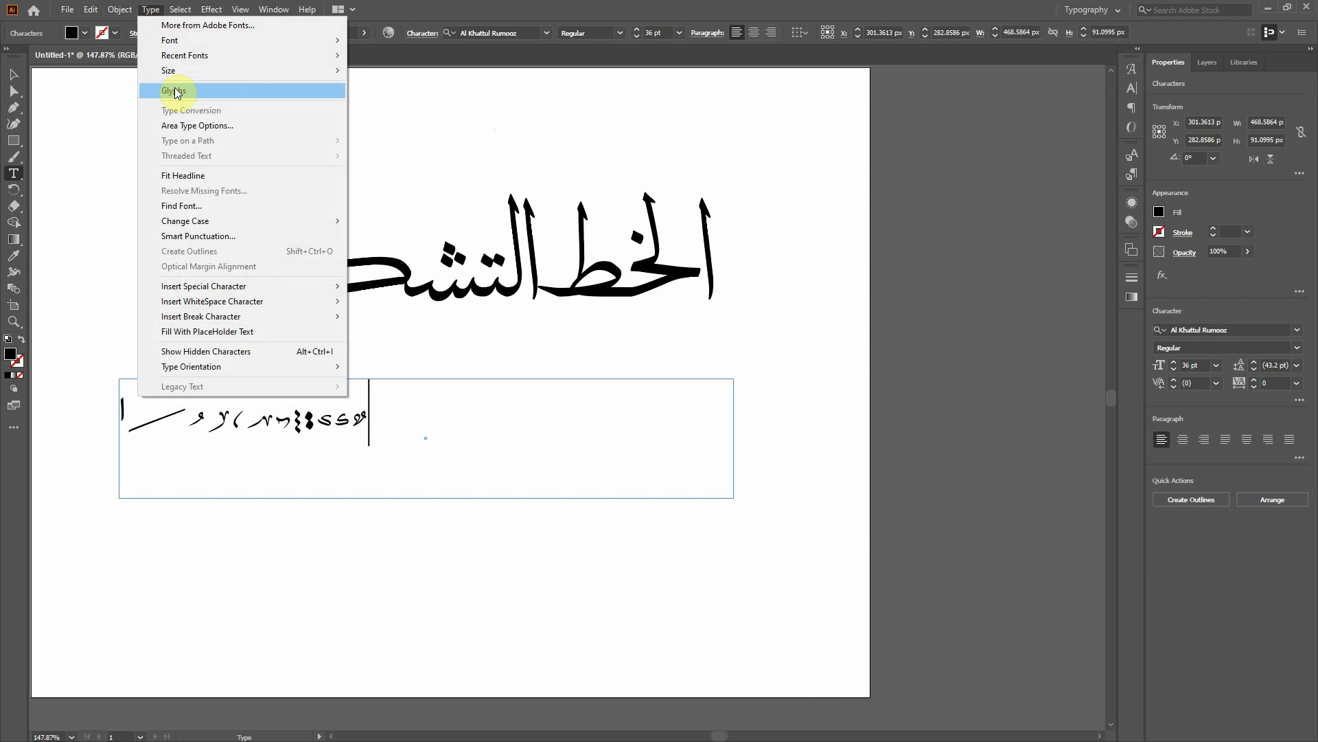
pyautogui.click(174, 91)
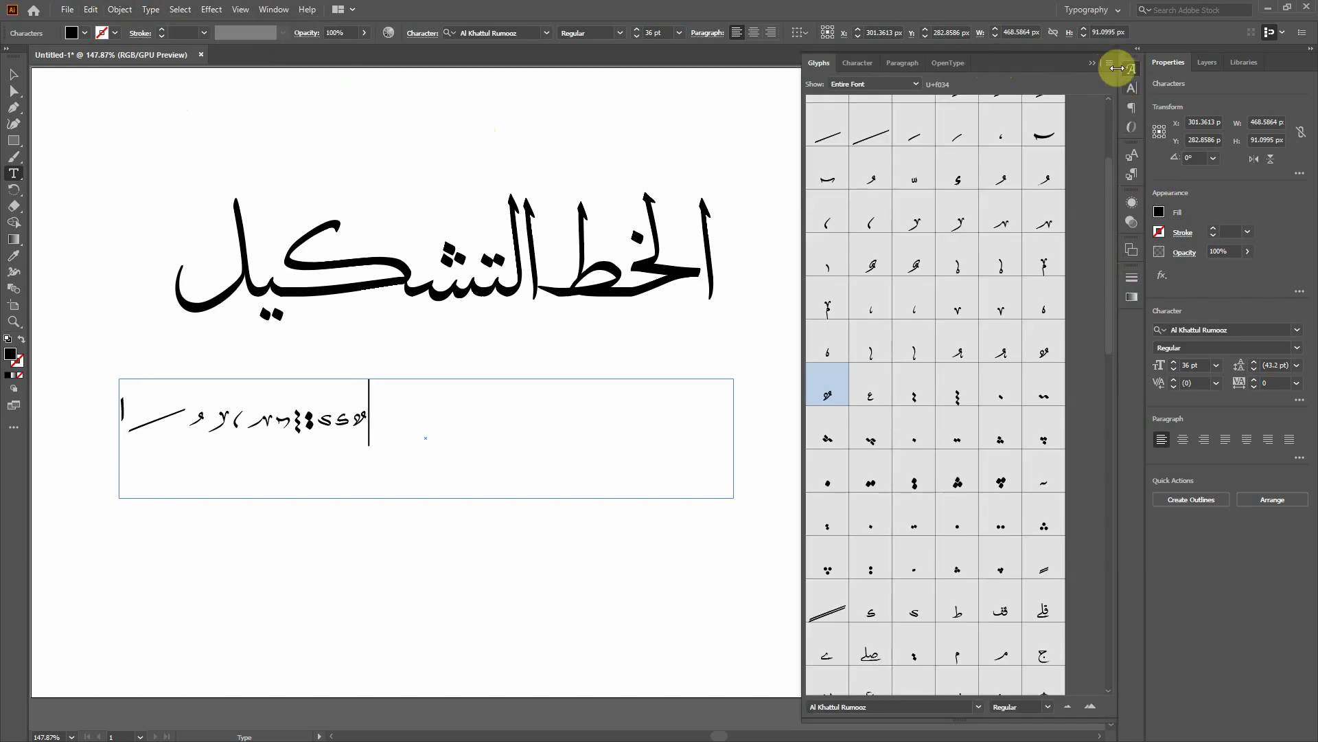
pyautogui.moveTo(1048, 65); pyautogui.dragTo(1128, 59)
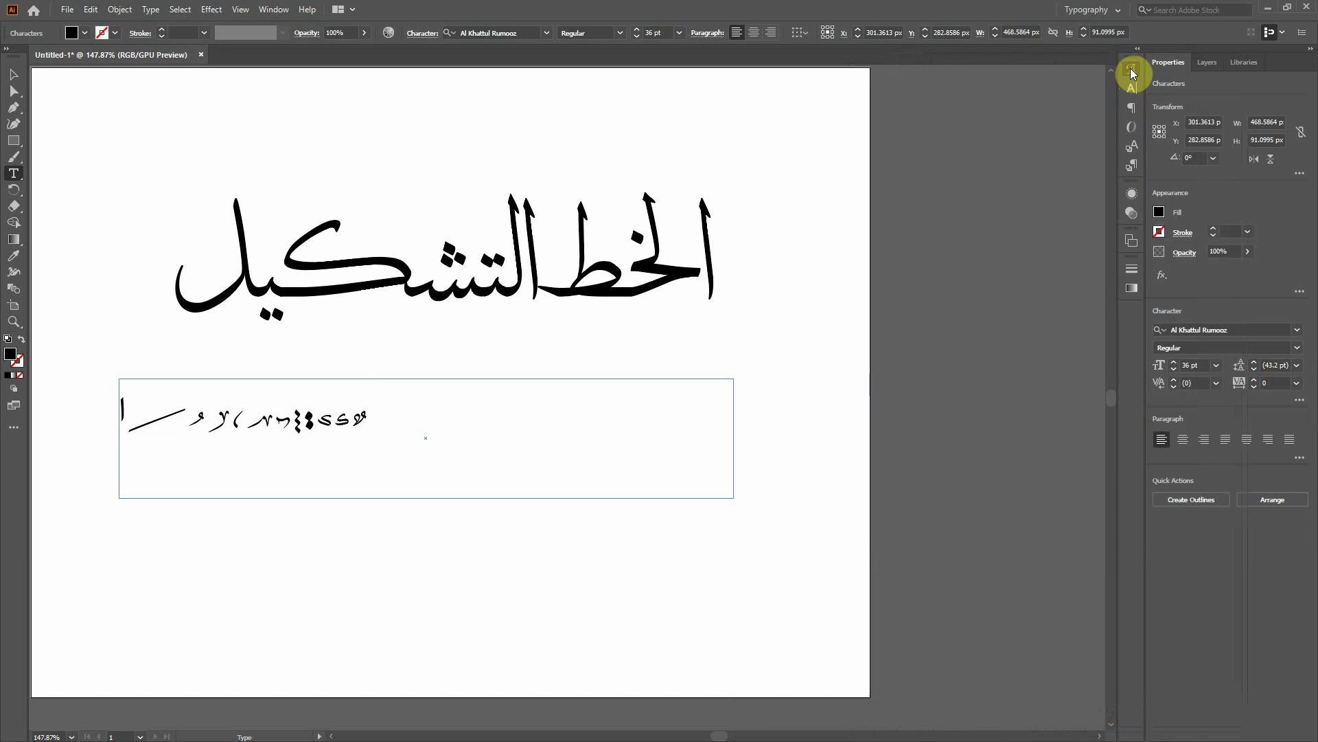
pyautogui.click(1133, 70)
pyautogui.scroll(-3, 991, 240)
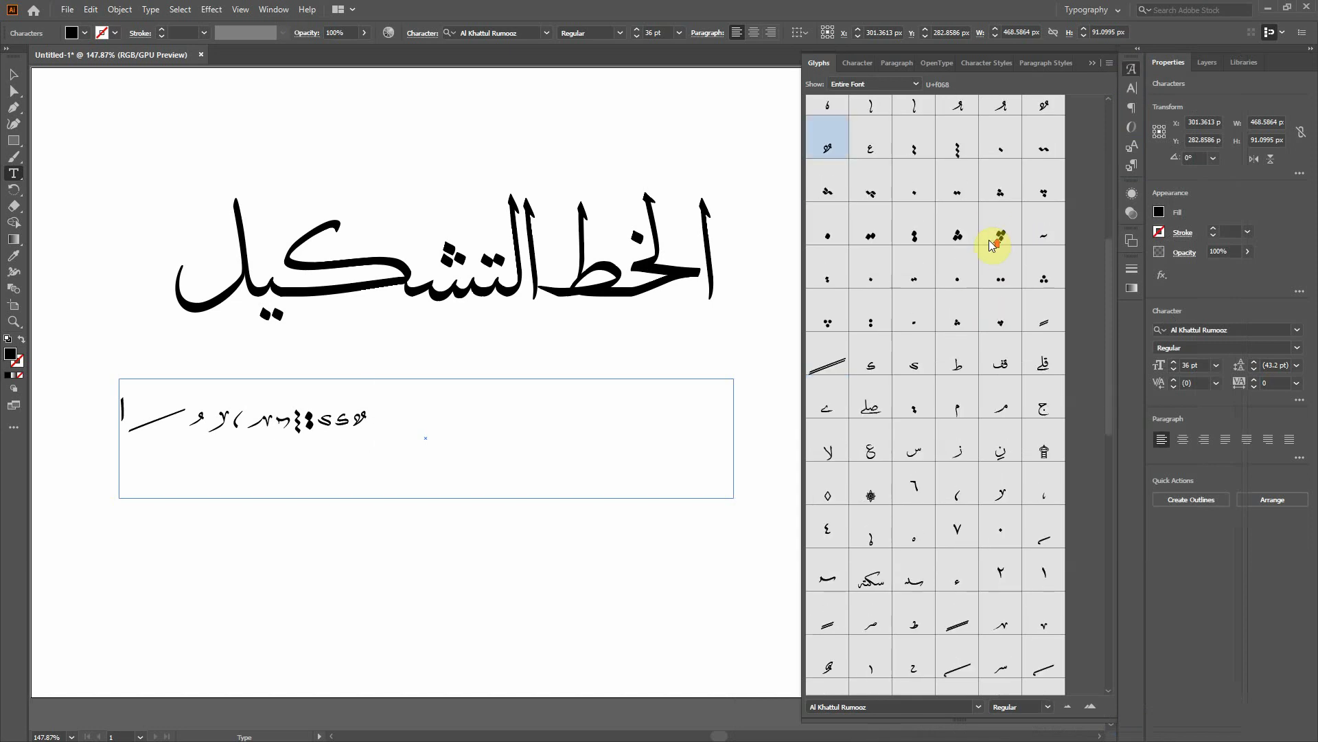
pyautogui.scroll(4, 995, 226)
pyautogui.click(1133, 70)
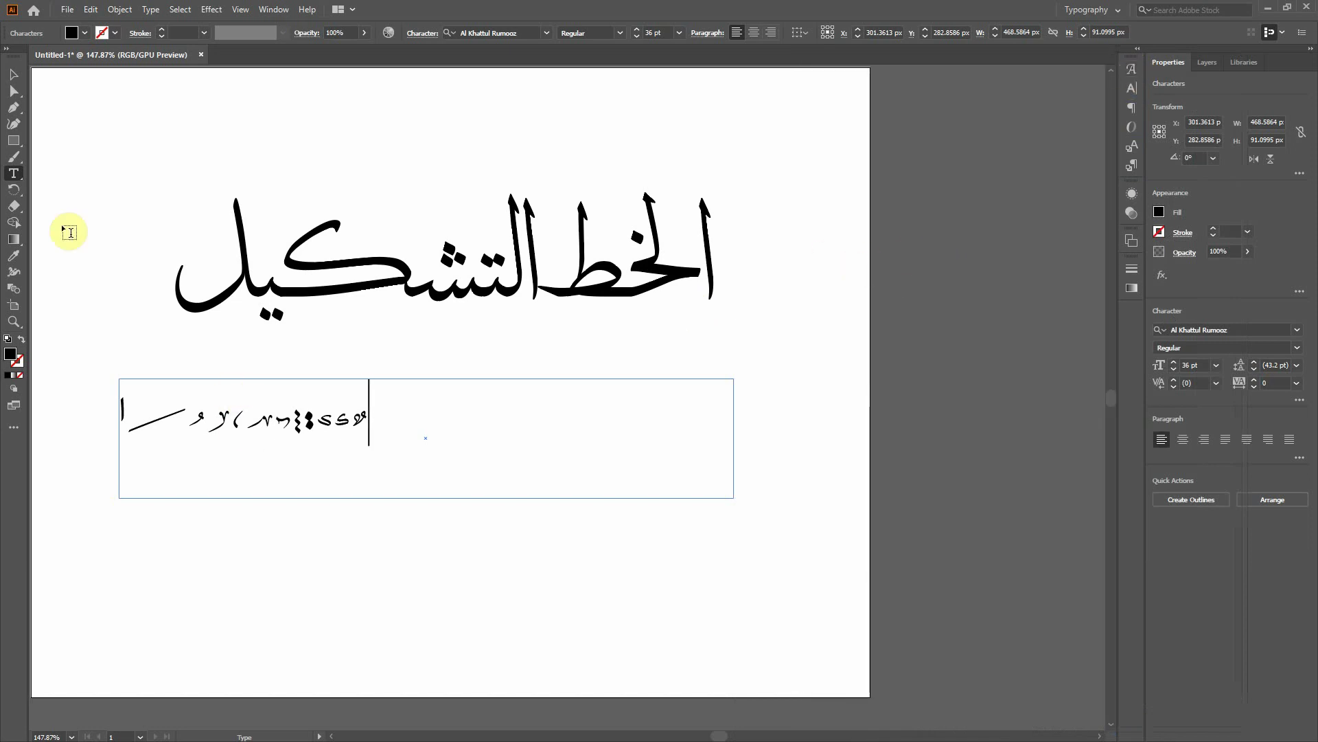
# Step: Set the marks after the alef to 60 pt and select the text as an object
pyautogui.moveTo(370, 419); pyautogui.dragTo(118, 420)
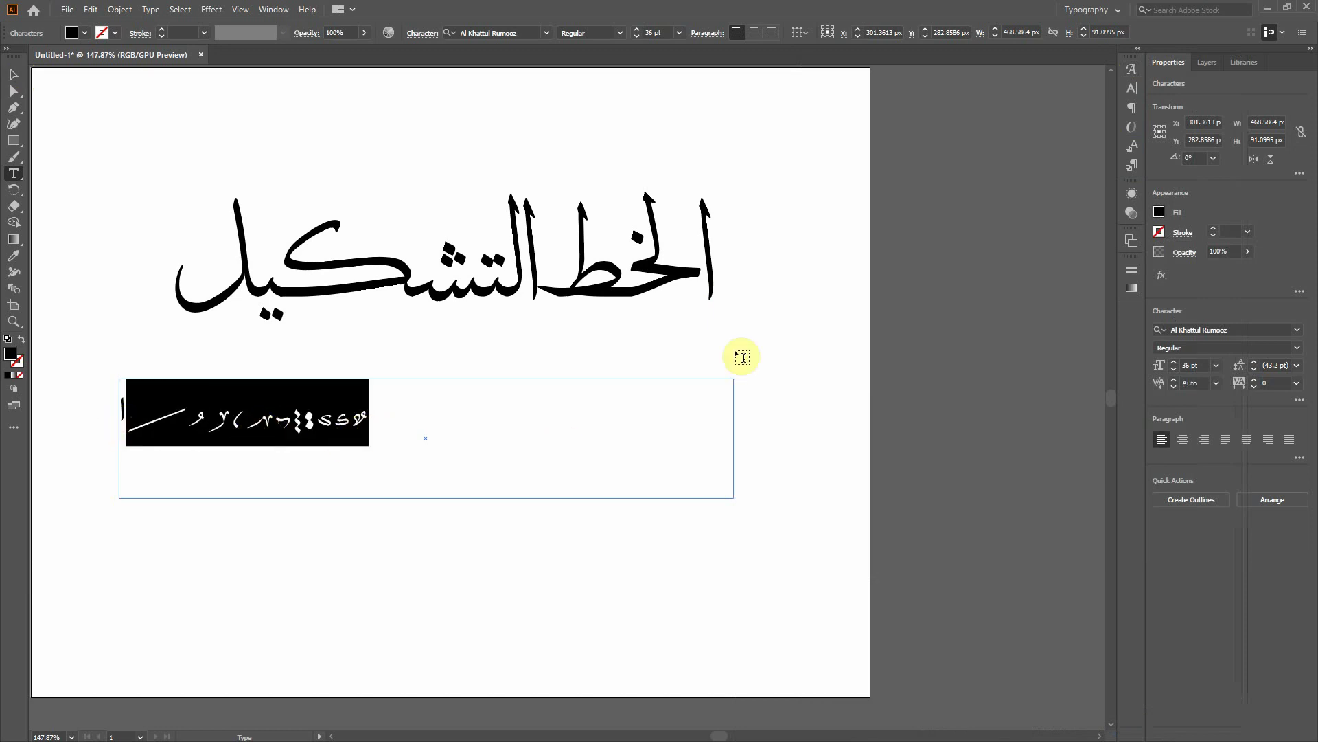
pyautogui.click(1216, 370)
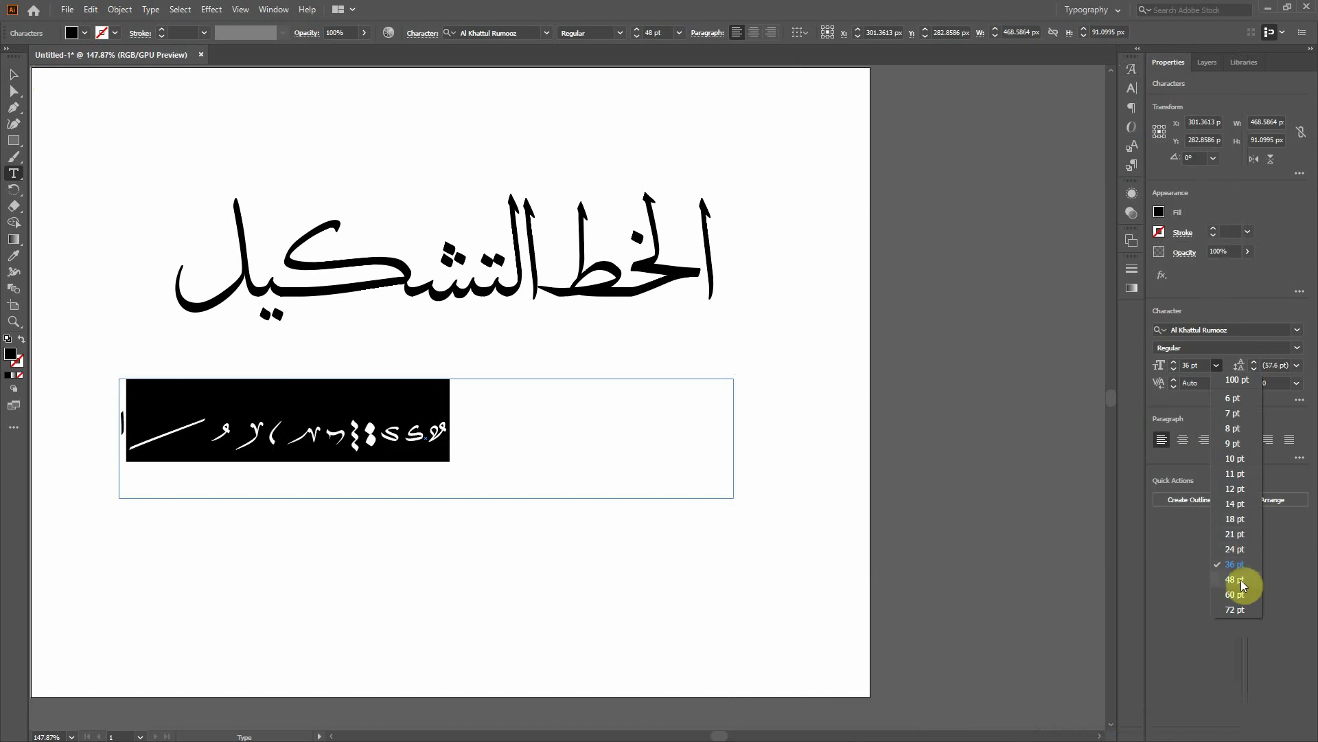
pyautogui.click(1236, 594)
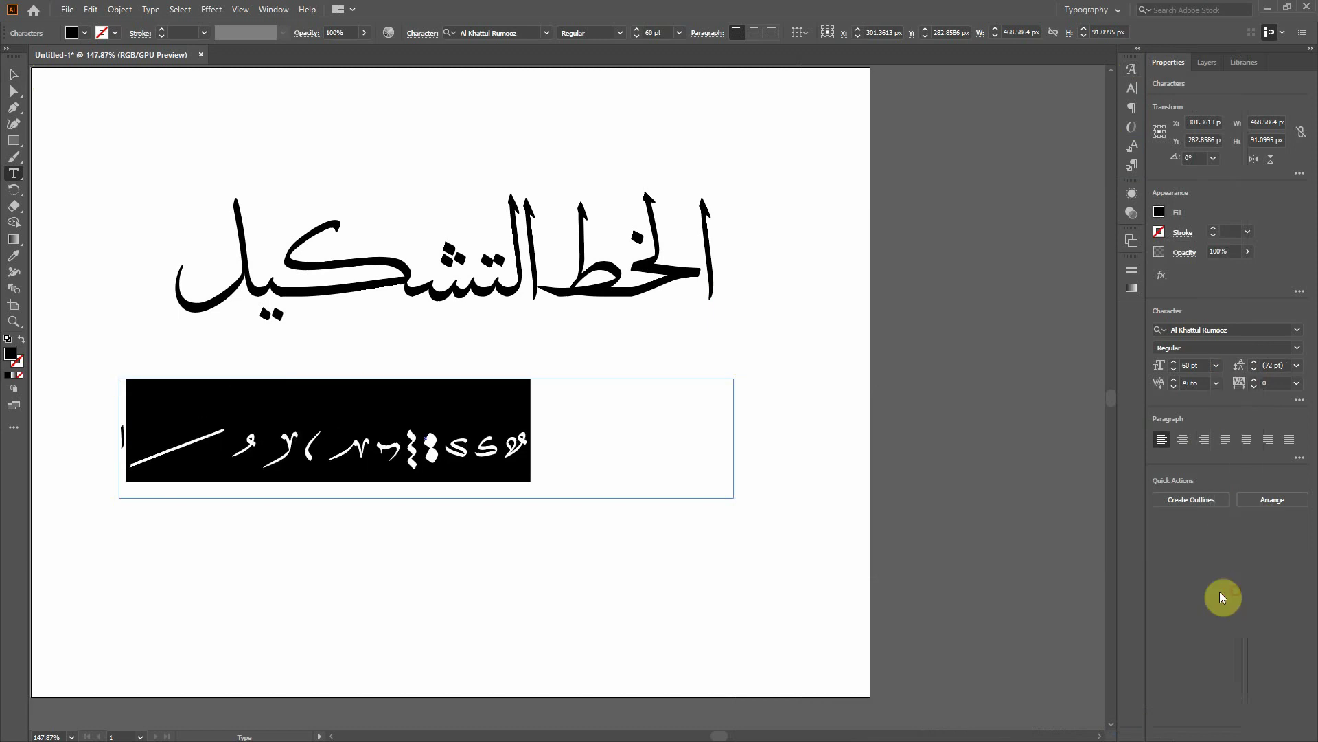
pyautogui.click(14, 74)
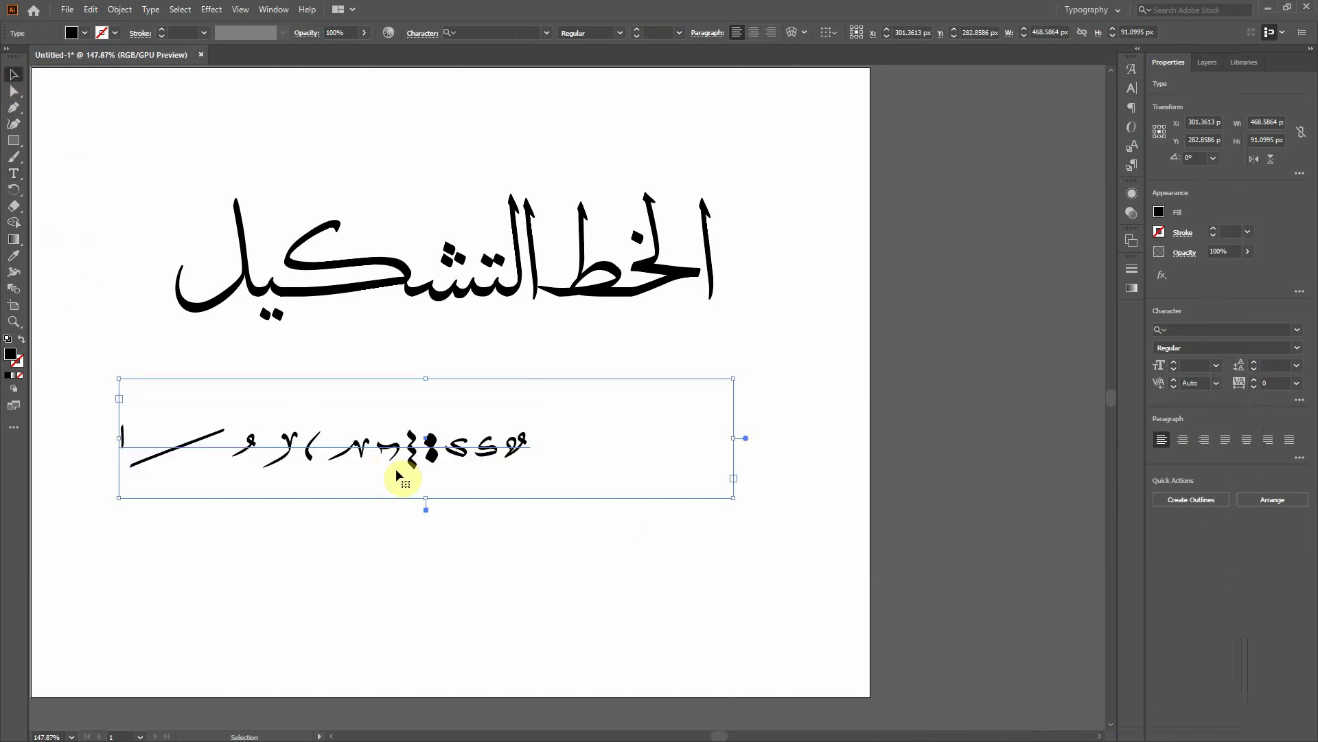
# Step: Outline the 60 pt Rumooz mark text and ungroup it into individual mark shapes
pyautogui.click(151, 9)
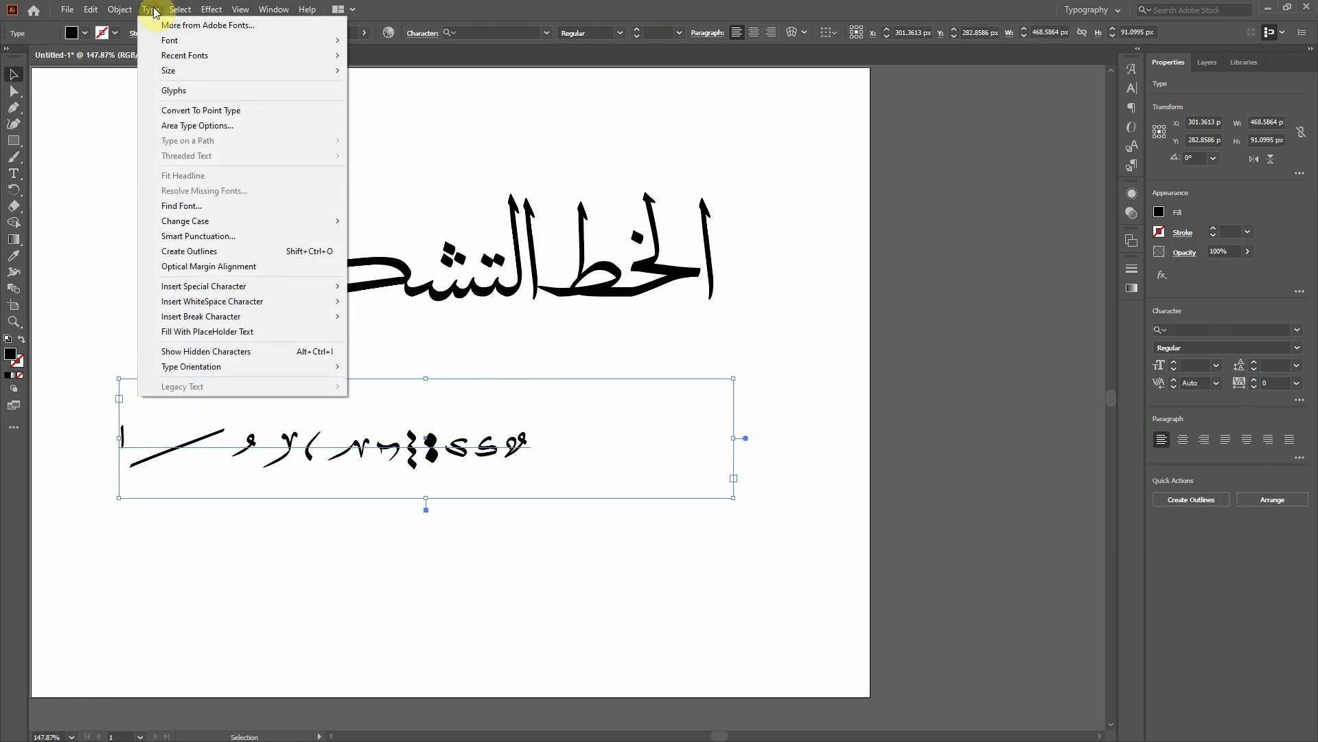
pyautogui.click(218, 252)
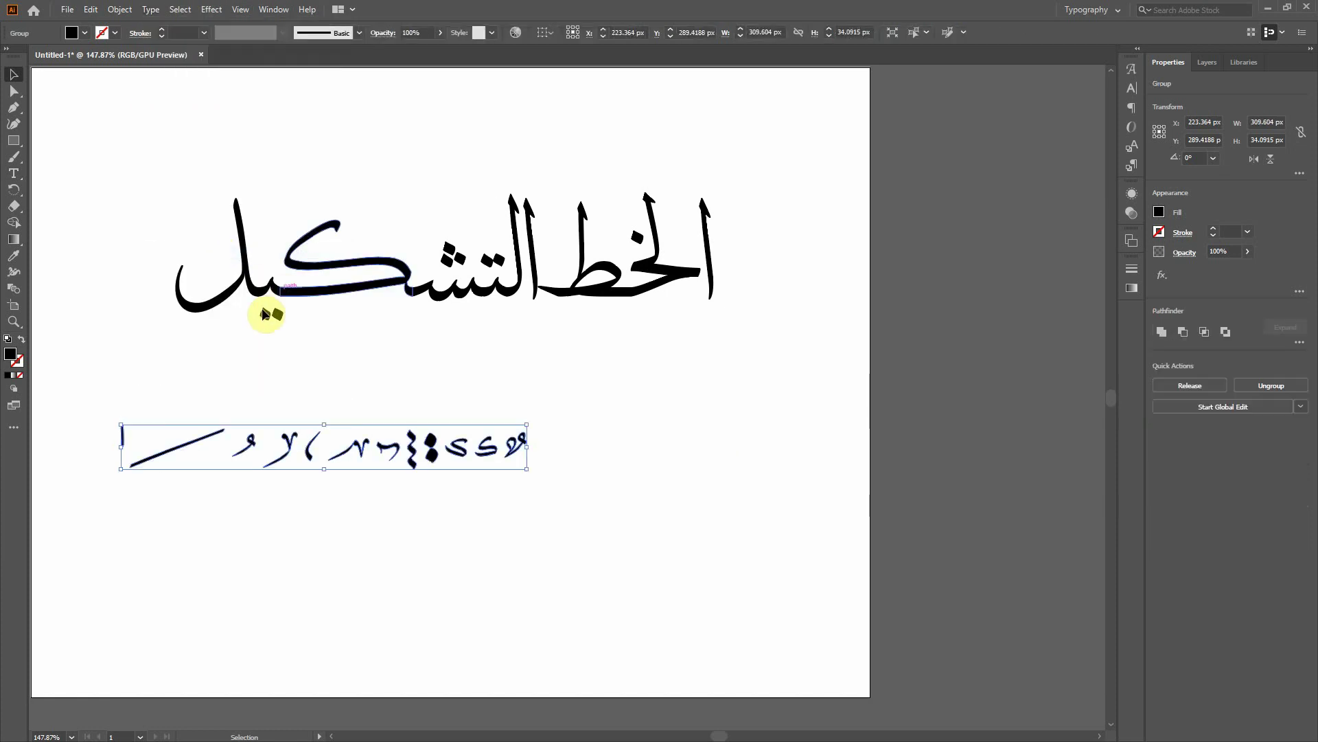
pyautogui.click(123, 10)
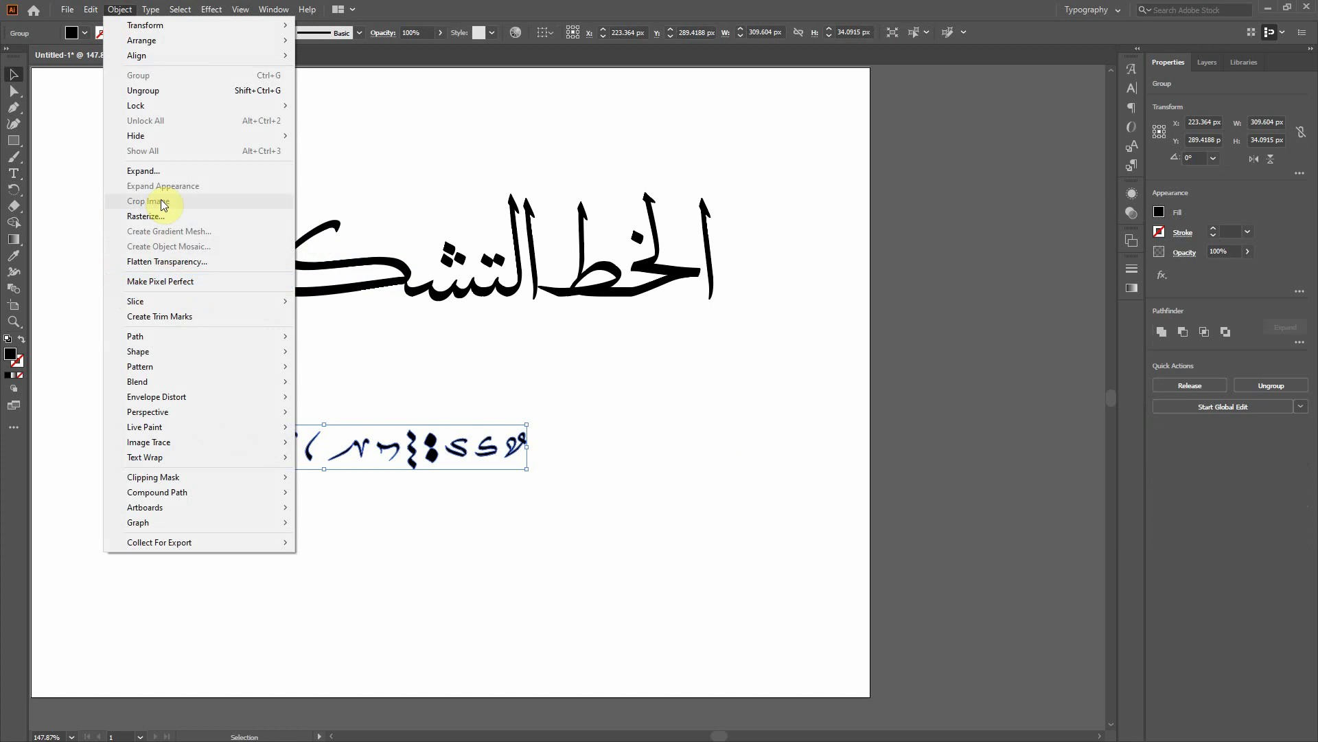
pyautogui.click(146, 92)
pyautogui.click(105, 294)
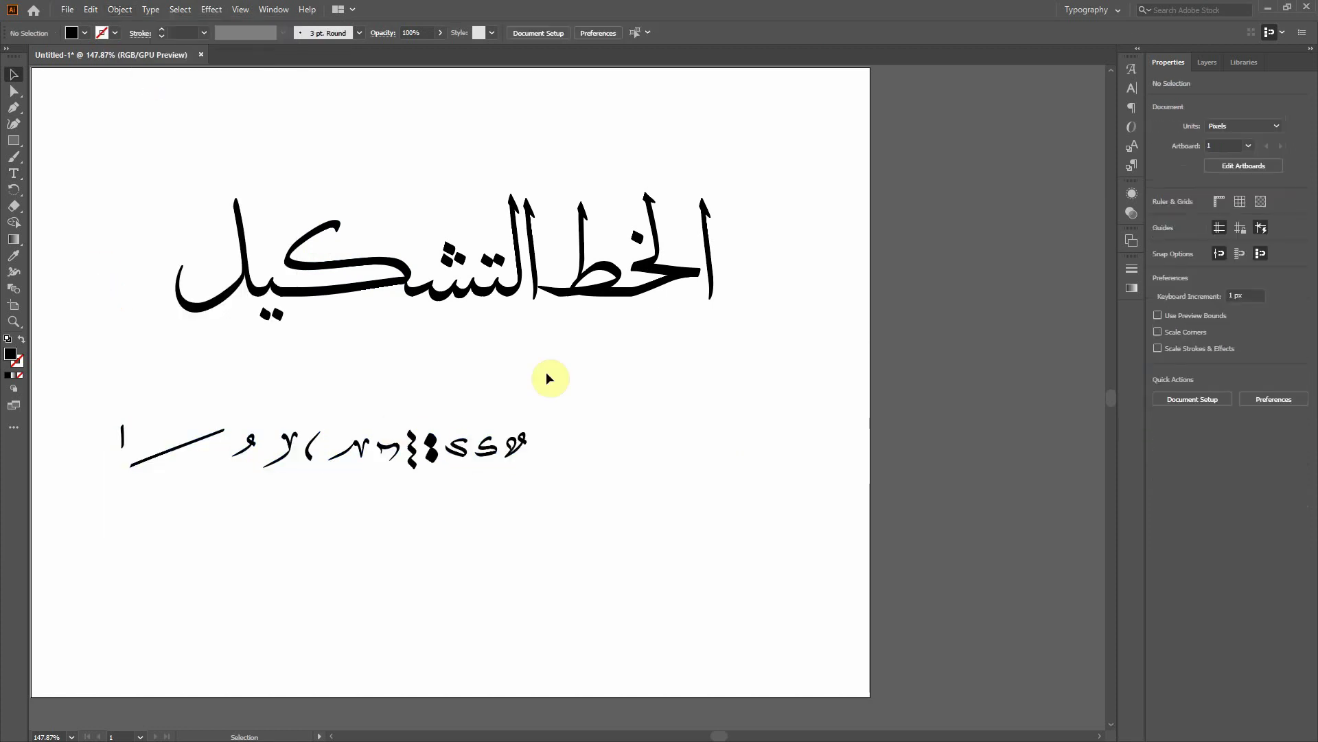
# Step: Drag the long stroke above the word's right end and a small mark above the word
pyautogui.click(580, 296)
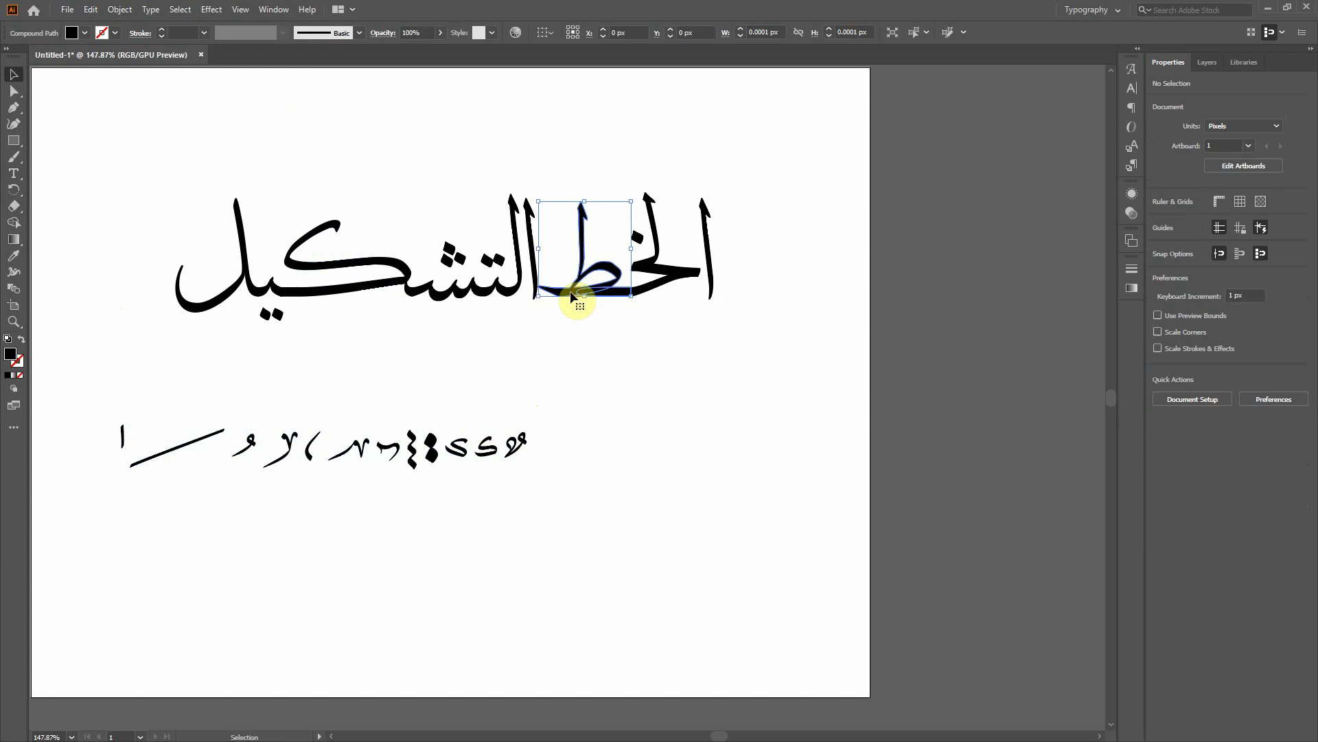
pyautogui.click(638, 310)
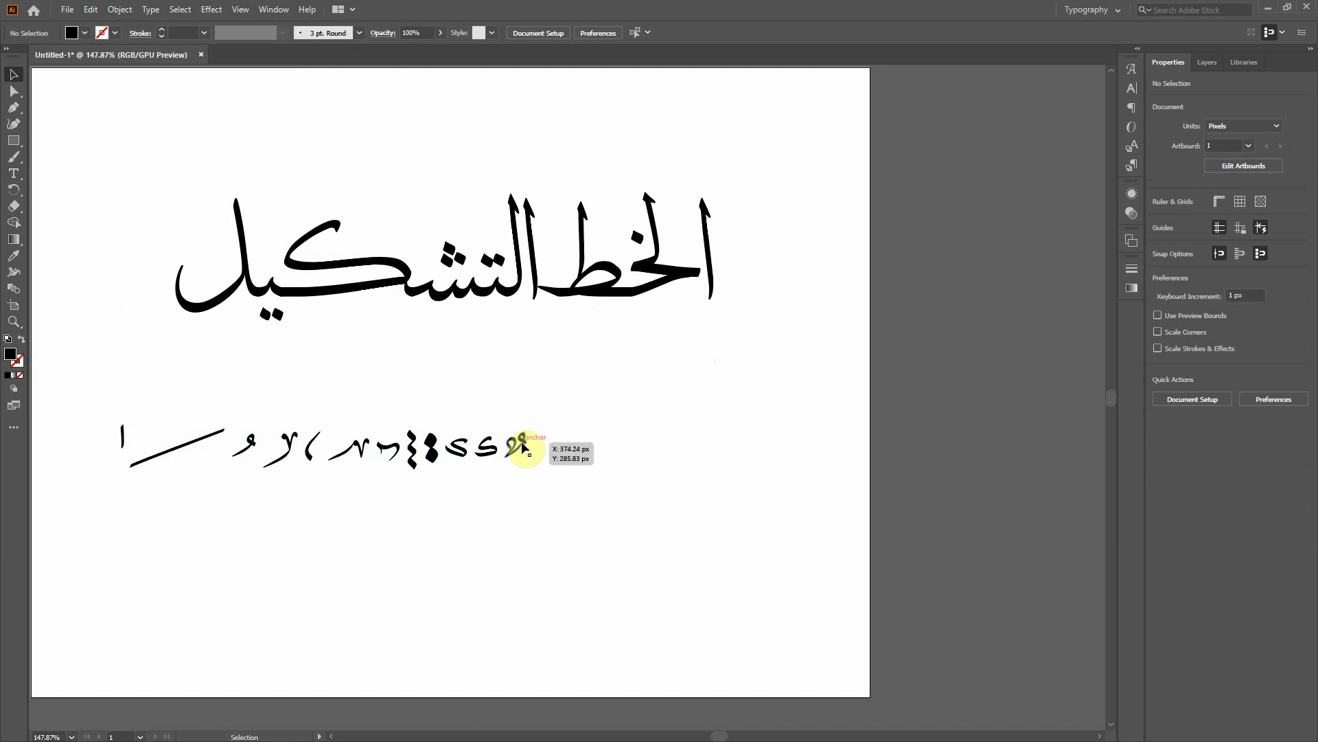
pyautogui.moveTo(197, 447)
pyautogui.mouseDown()
pyautogui.moveTo(709, 212)
pyautogui.moveTo(689, 200)
pyautogui.moveTo(712, 191)
pyautogui.moveTo(694, 197)
pyautogui.mouseUp()
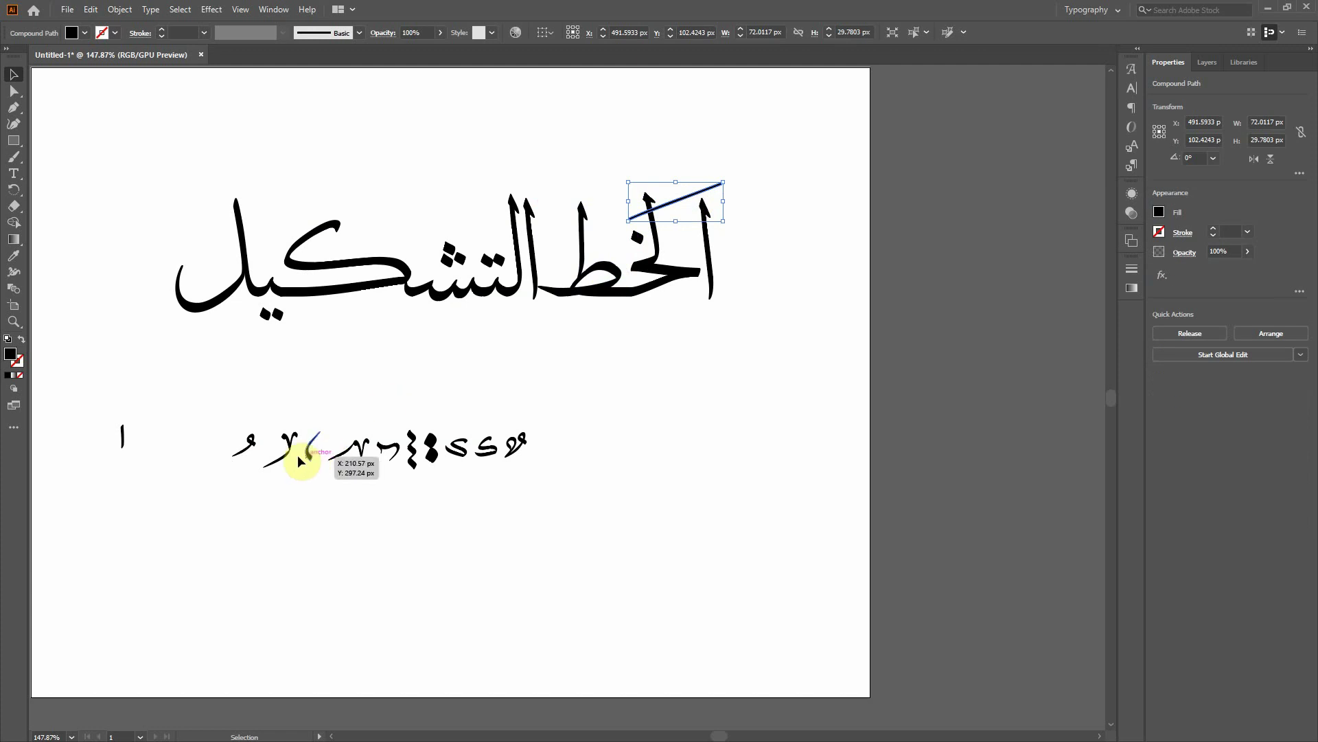
pyautogui.moveTo(299, 459); pyautogui.dragTo(482, 208)
pyautogui.moveTo(310, 464); pyautogui.dragTo(472, 208)
pyautogui.click(472, 208)
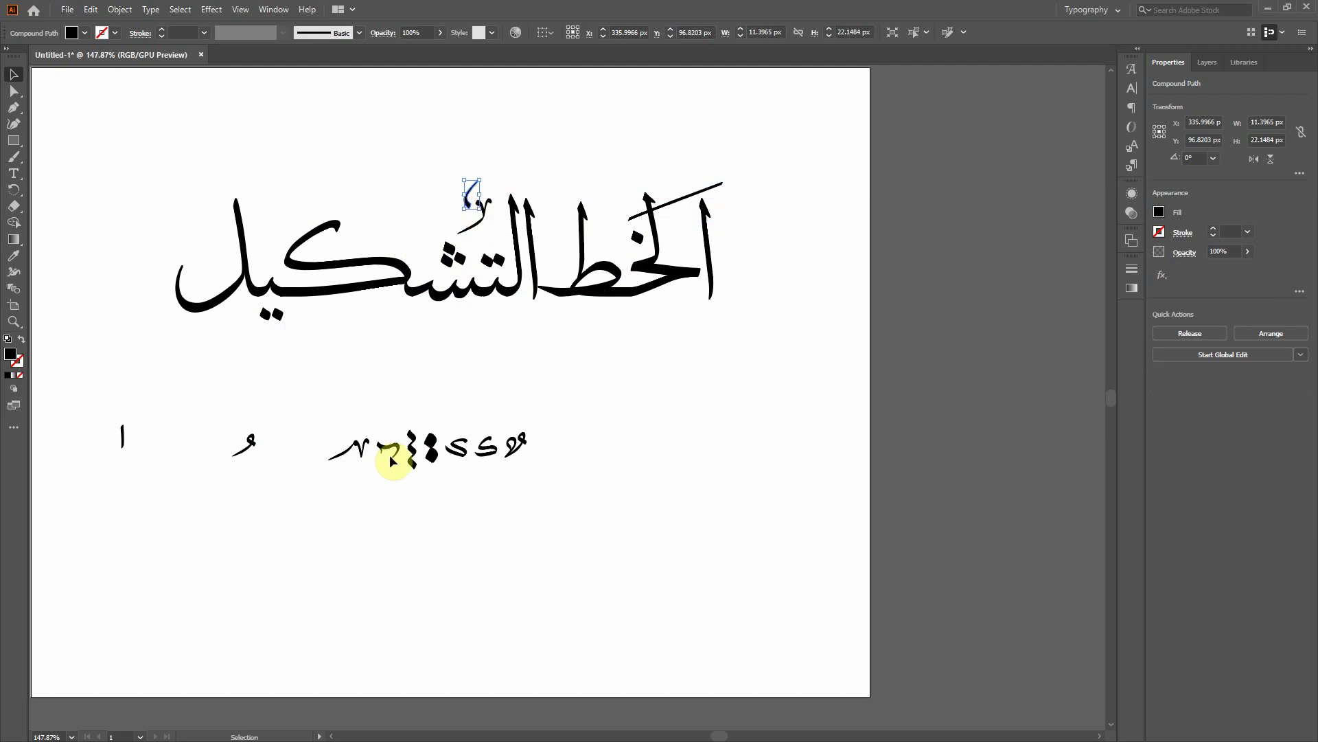
# Step: Position another mark on the word's left side and the two-dot mark above its right end
pyautogui.moveTo(364, 458); pyautogui.dragTo(431, 232)
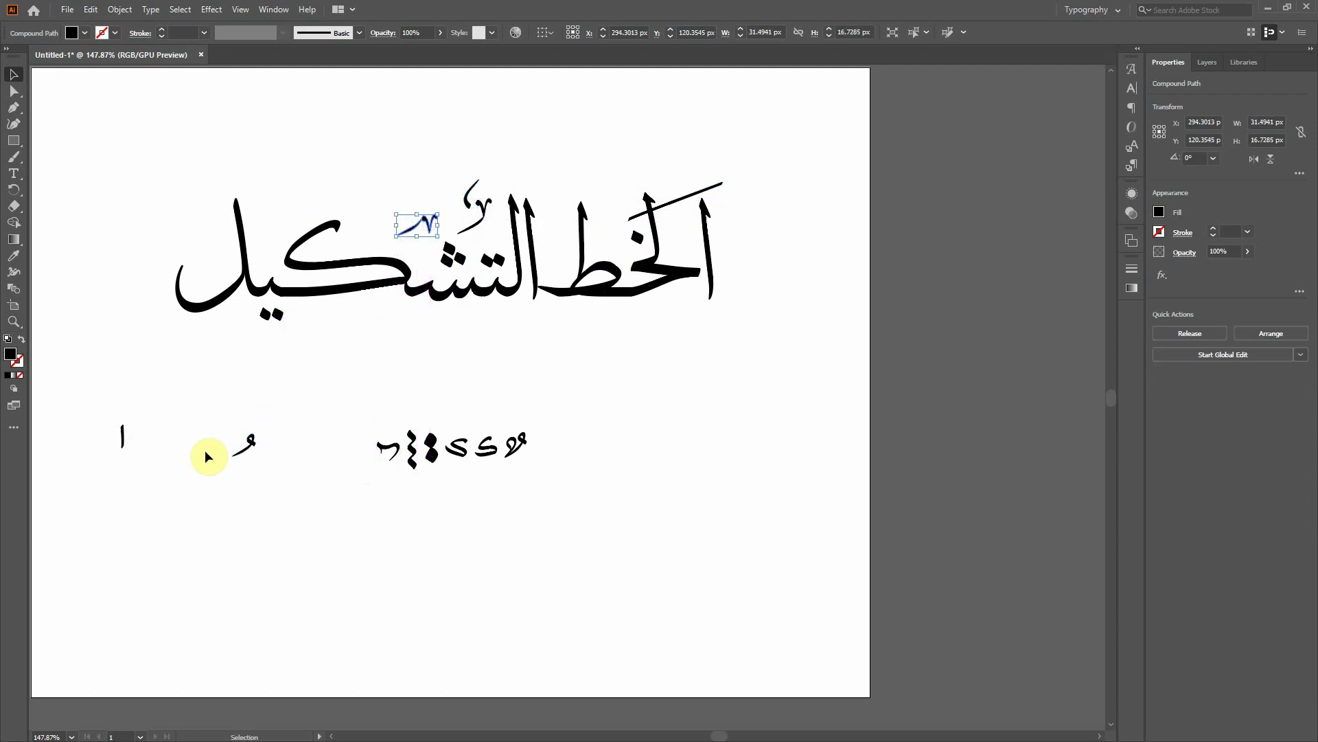
pyautogui.moveTo(431, 447); pyautogui.dragTo(192, 262)
pyautogui.click(172, 257)
pyautogui.click(186, 267)
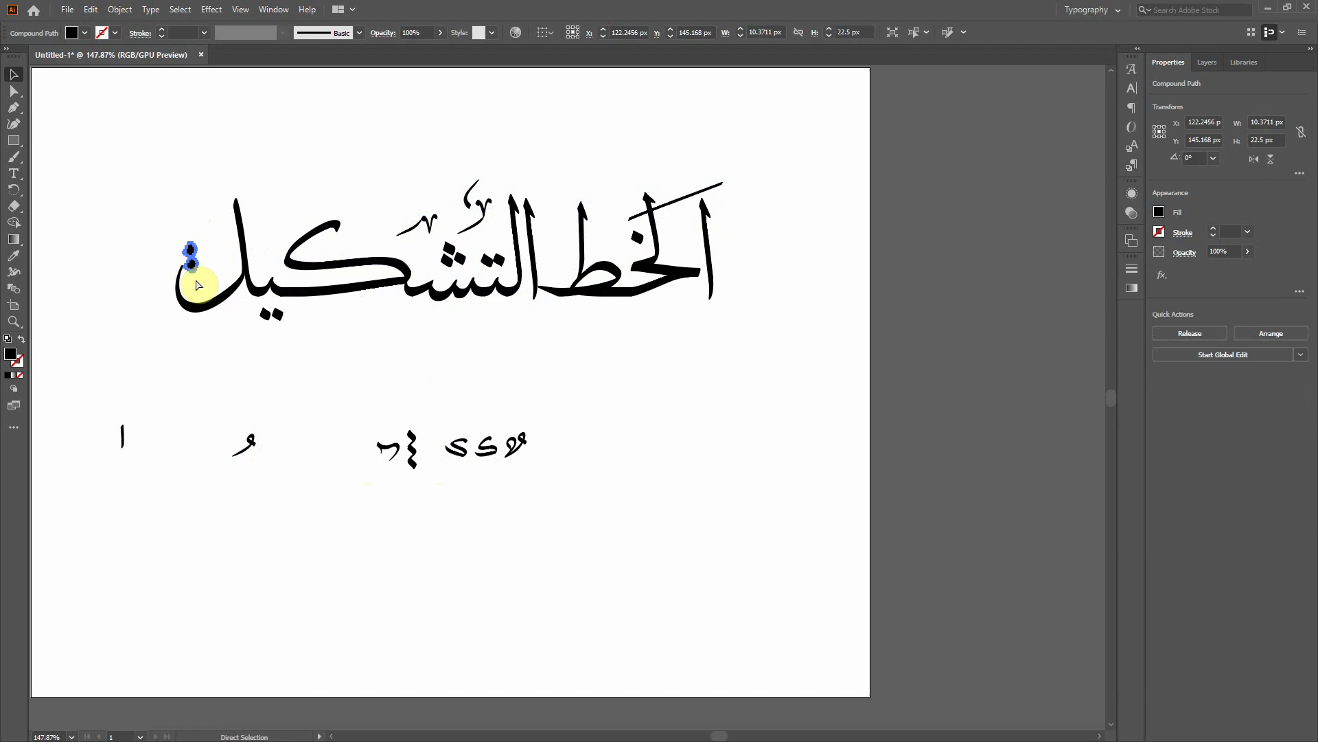
pyautogui.click(259, 403)
pyautogui.moveTo(567, 397); pyautogui.dragTo(686, 232)
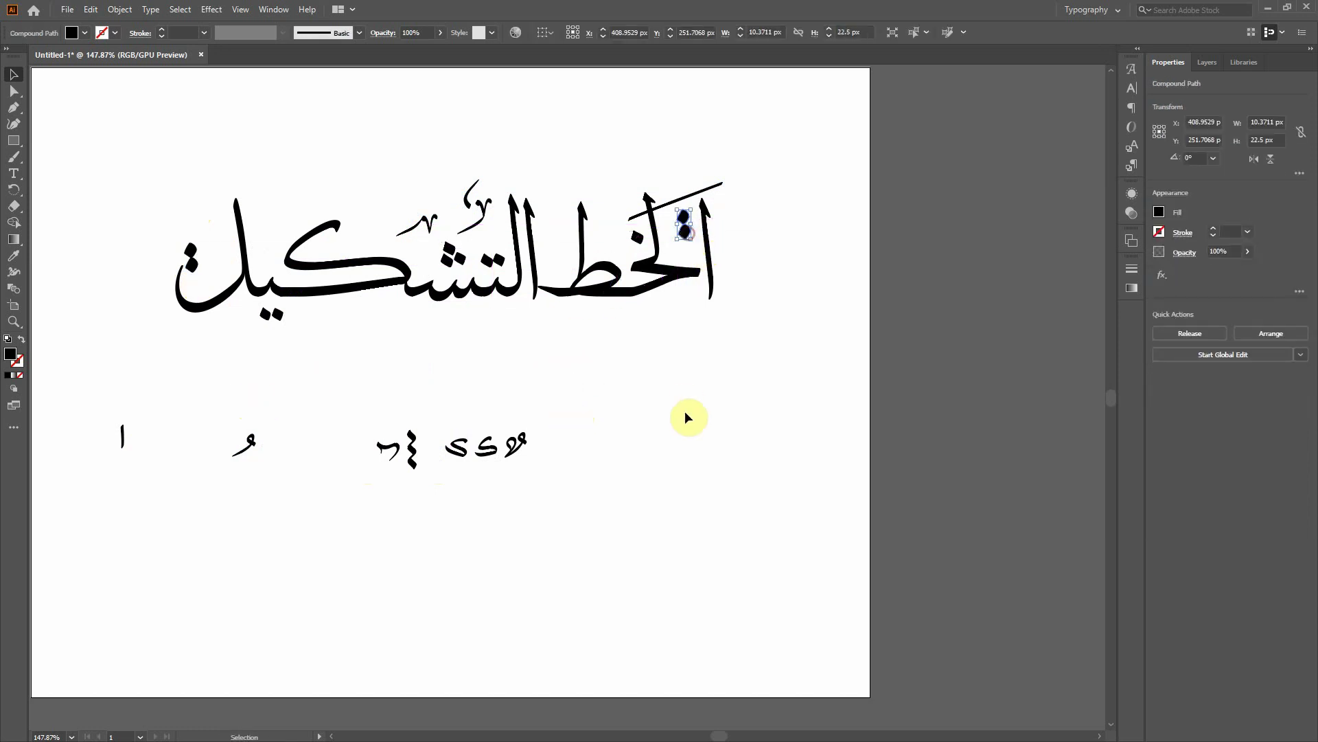
# Step: Drag the ى, another lower mark and the damma up into the calligraphy word
pyautogui.click(687, 417)
pyautogui.moveTo(465, 459); pyautogui.dragTo(343, 319)
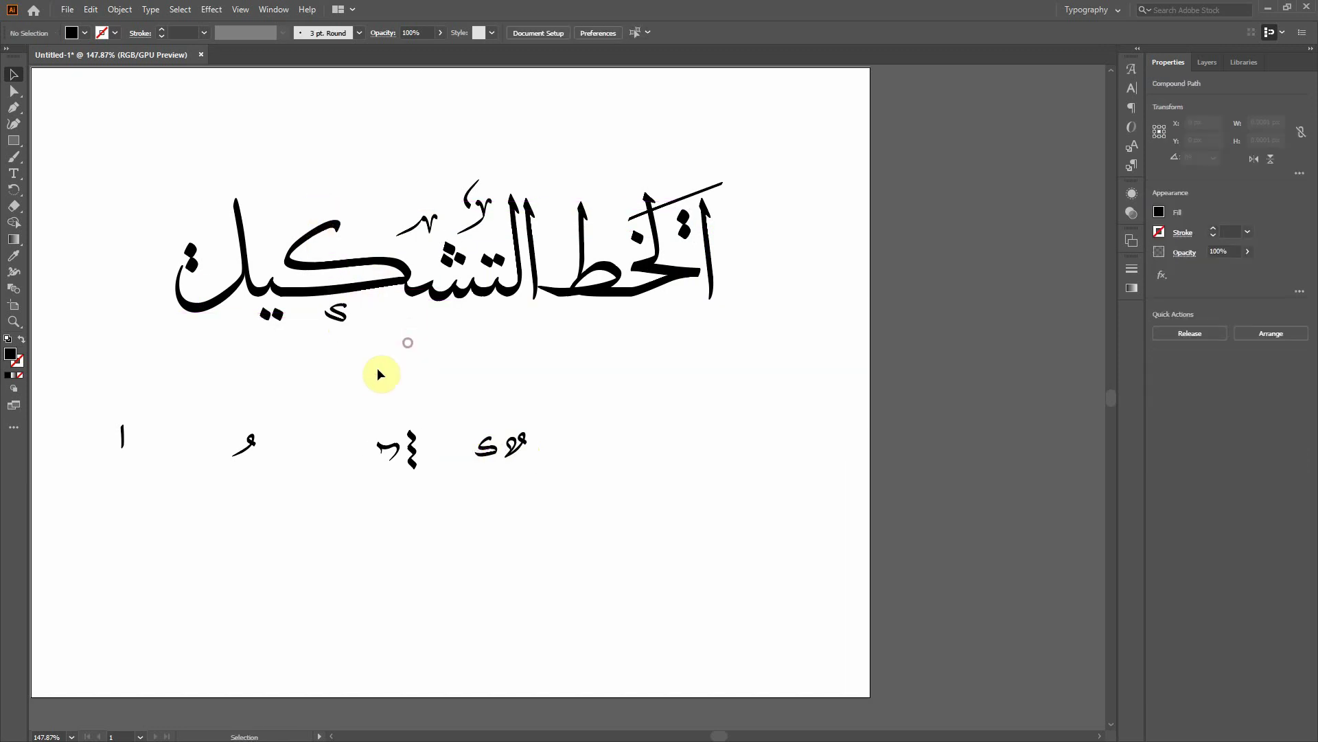
pyautogui.moveTo(383, 456); pyautogui.dragTo(373, 221)
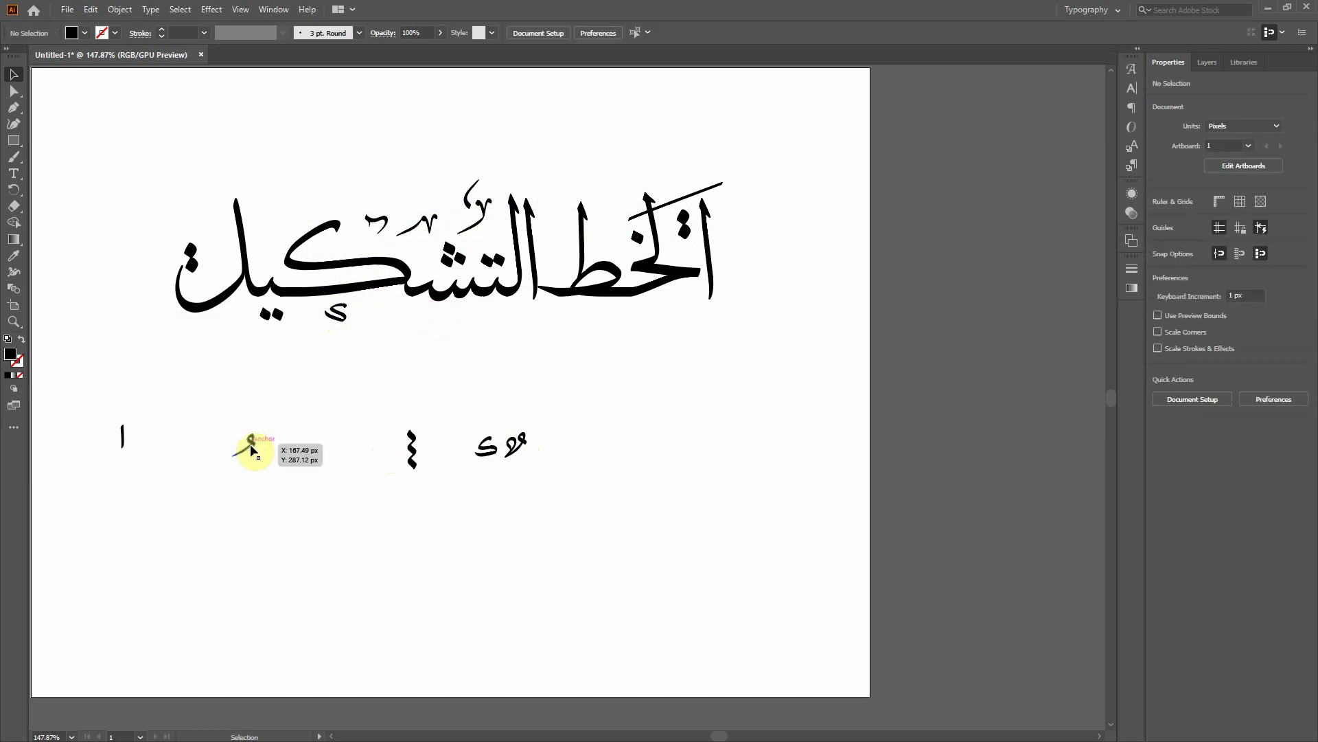
pyautogui.moveTo(272, 435); pyautogui.dragTo(562, 213)
pyautogui.click(587, 426)
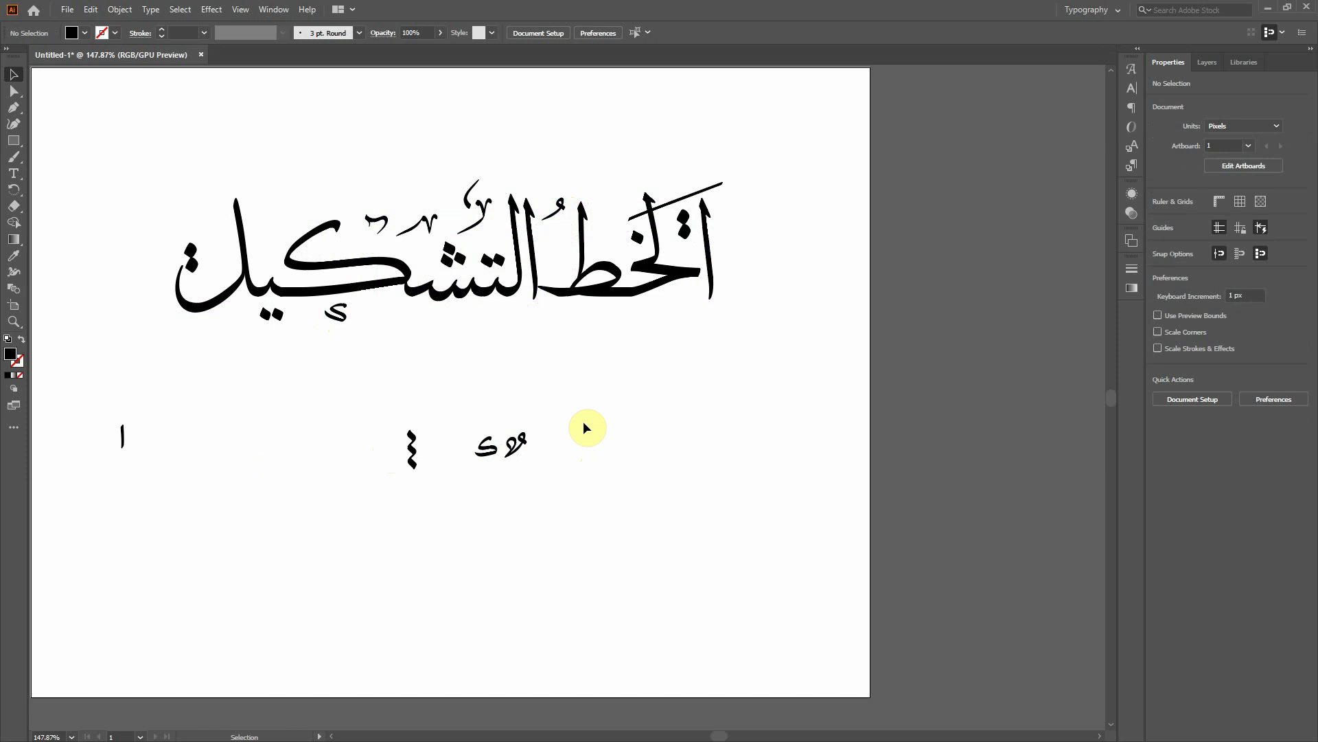
# Step: Place the و above the خ and the ع at the word's left end, then select the whole word
pyautogui.moveTo(488, 447); pyautogui.dragTo(604, 201)
pyautogui.click(639, 379)
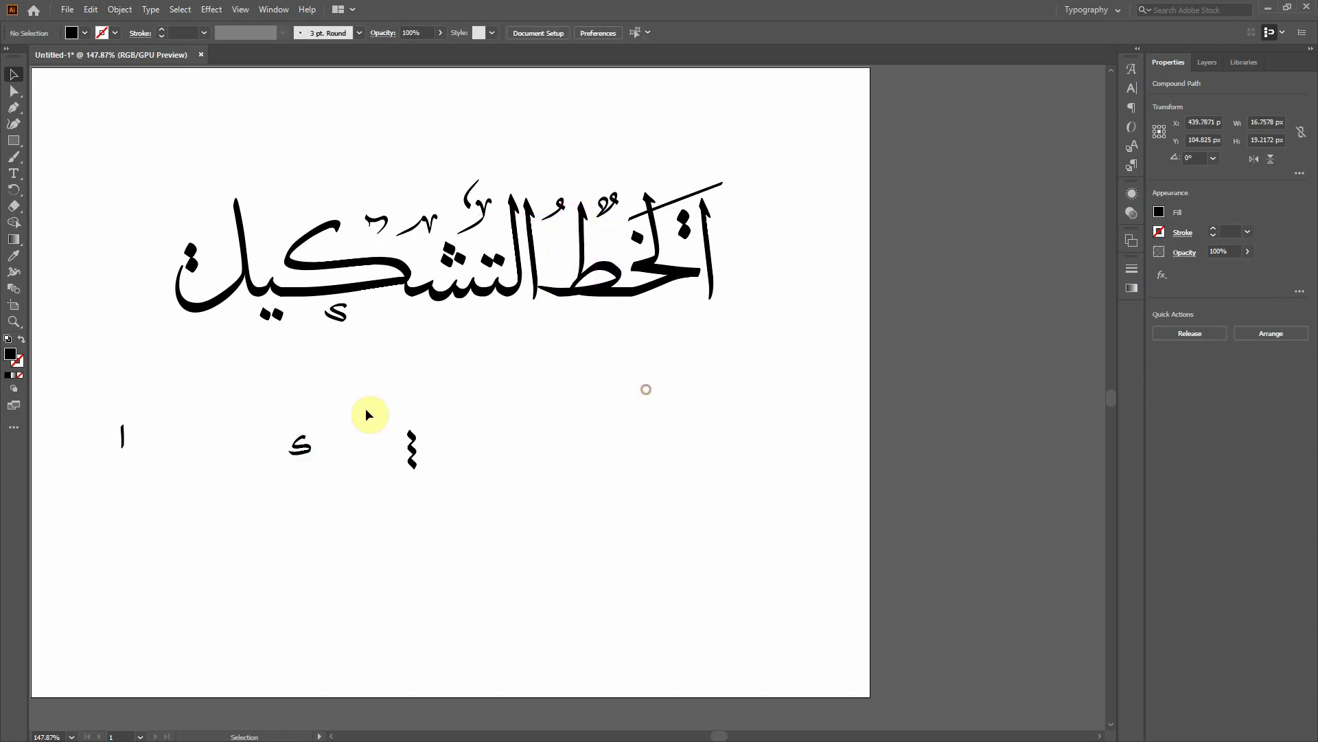
pyautogui.moveTo(410, 447); pyautogui.dragTo(224, 265)
pyautogui.click(376, 357)
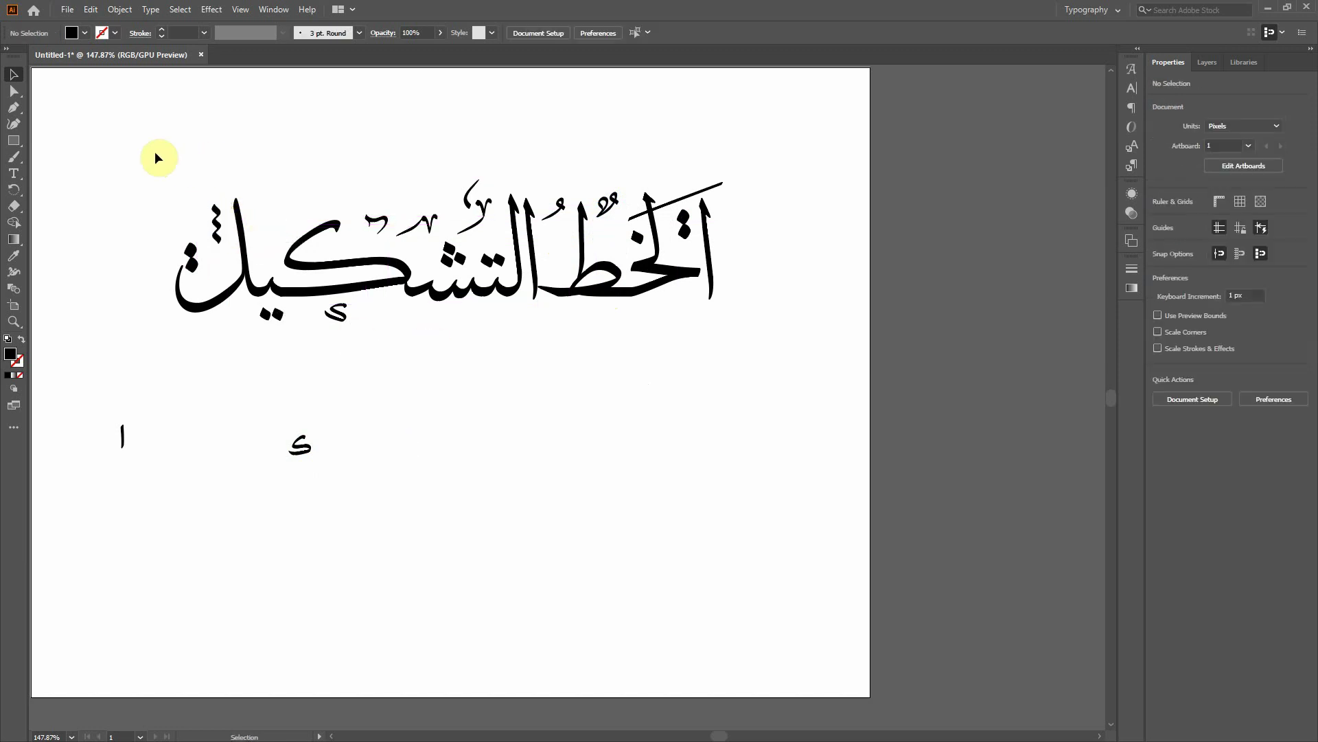
pyautogui.moveTo(786, 318); pyautogui.dragTo(776, 356)
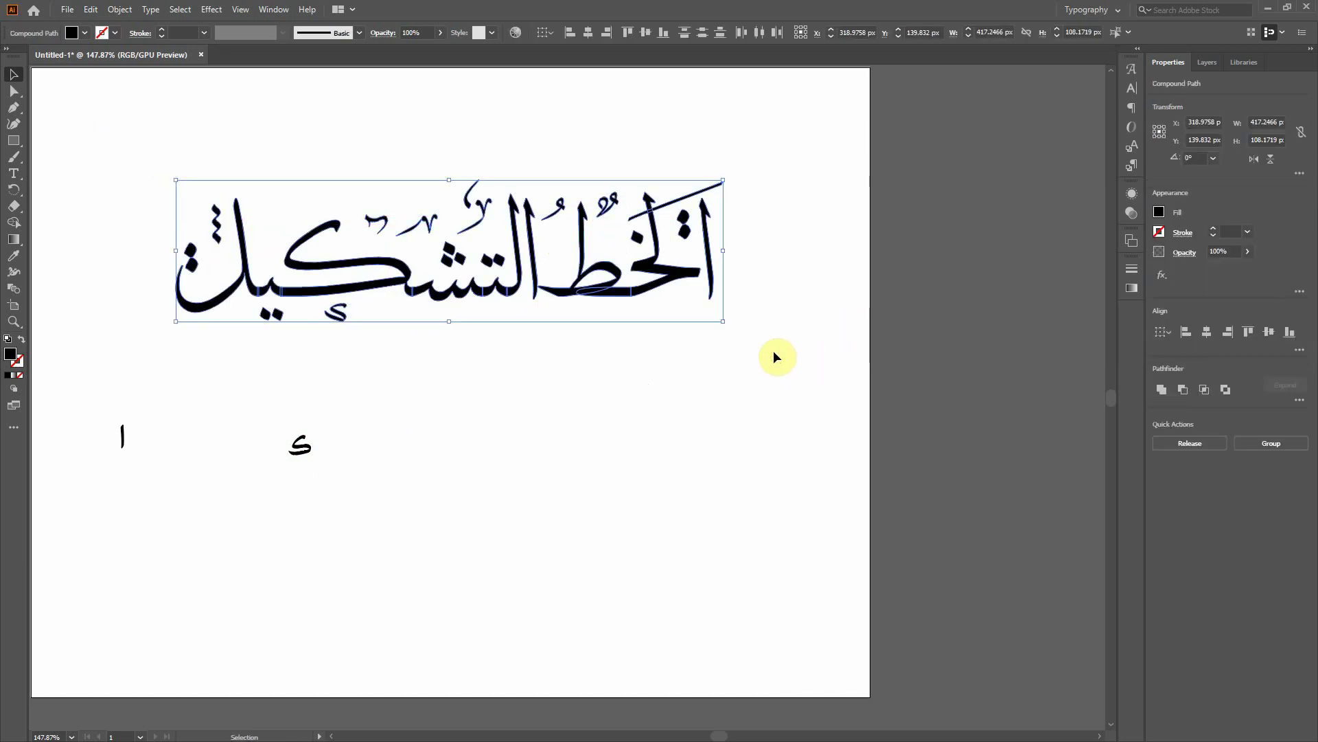
# Step: Group the calligraphy word together with its marks
pyautogui.press('a')
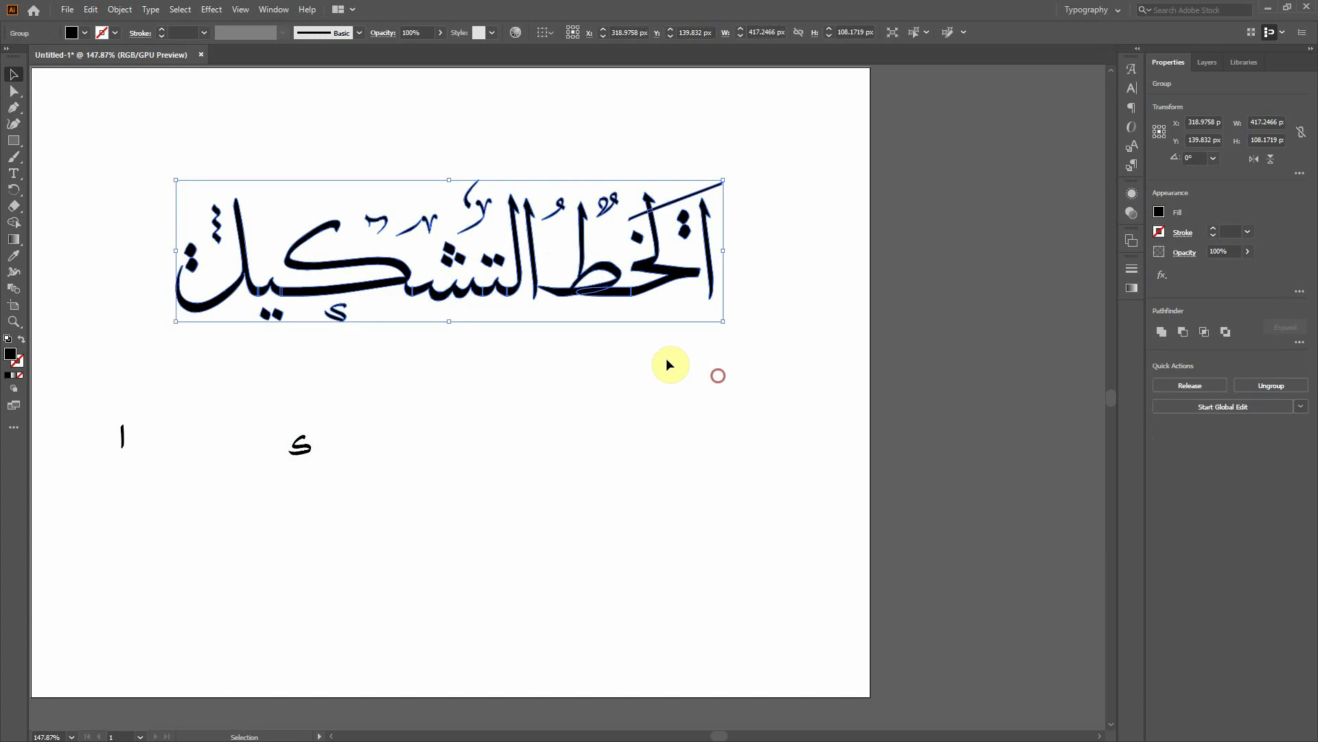
pyautogui.click(121, 9)
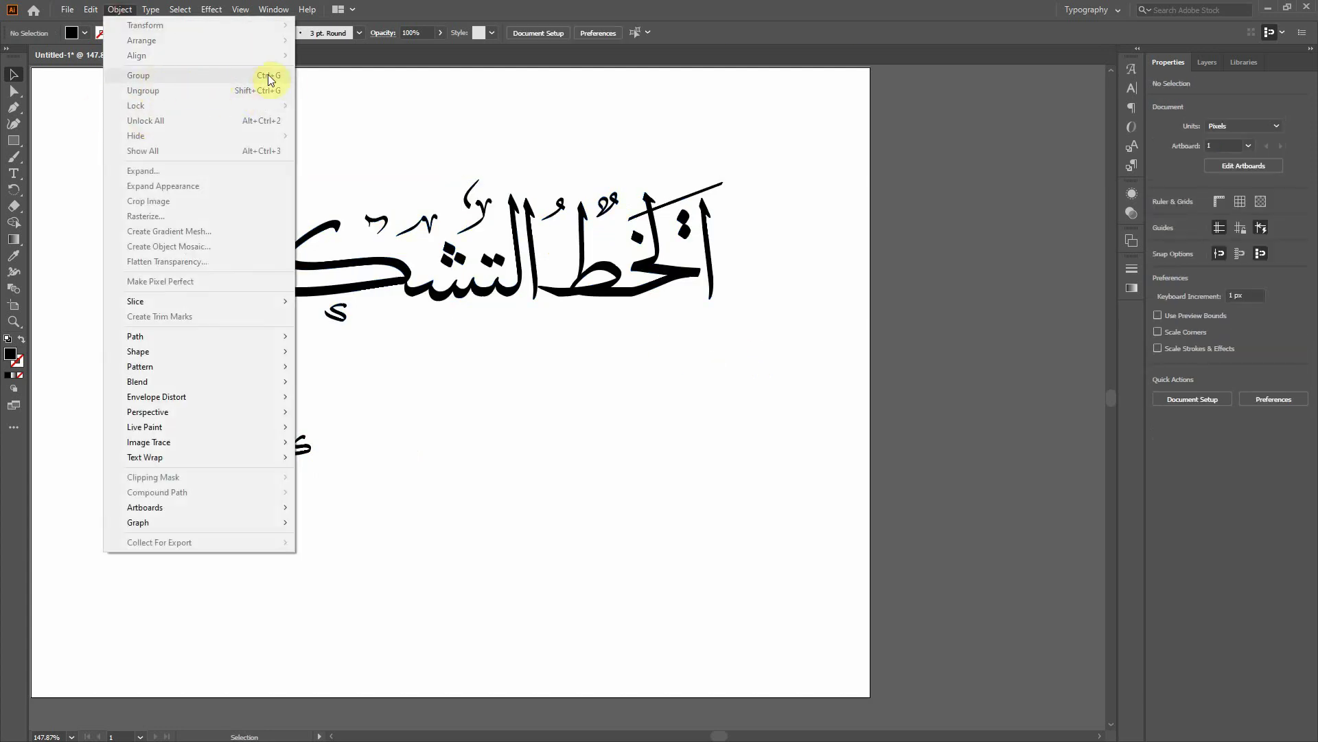
pyautogui.click(382, 133)
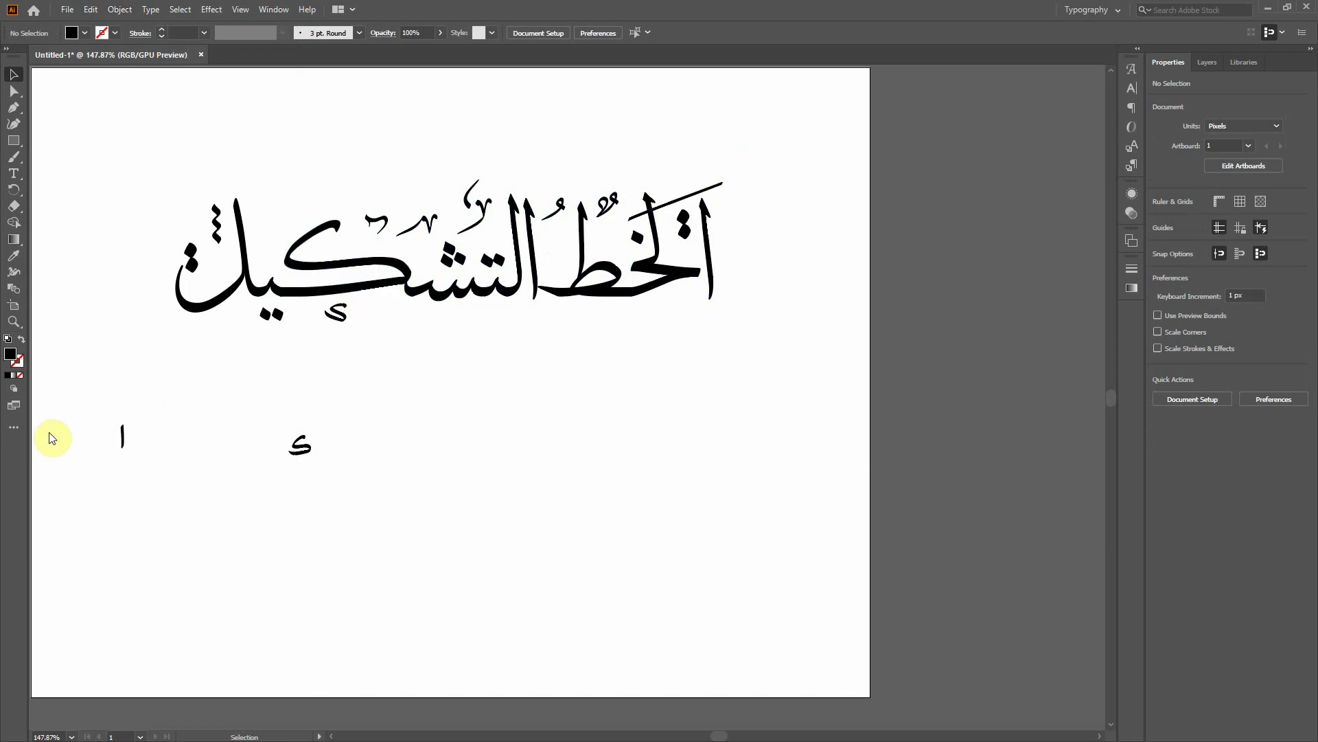
# Step: Move the lone alif into the calligraphy and delete the leftover dal mark
pyautogui.moveTo(126, 443); pyautogui.dragTo(255, 214)
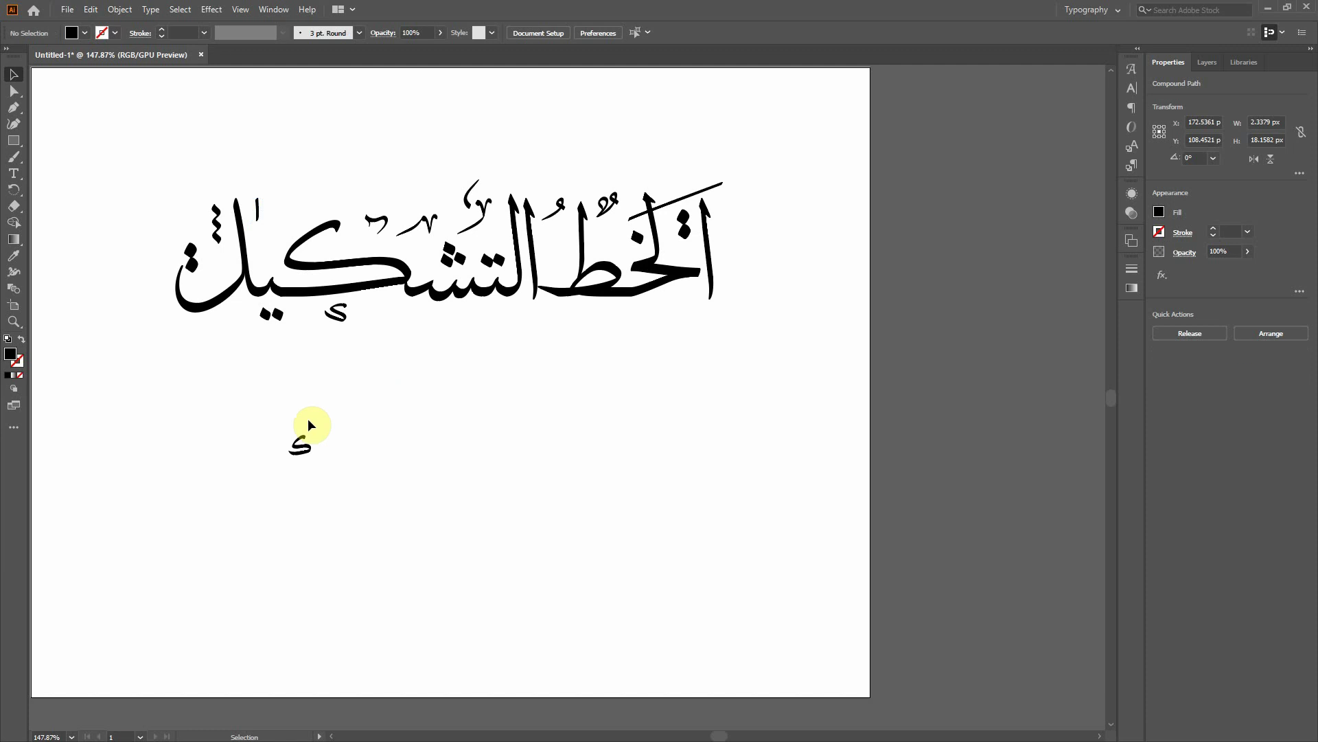
pyautogui.click(305, 450)
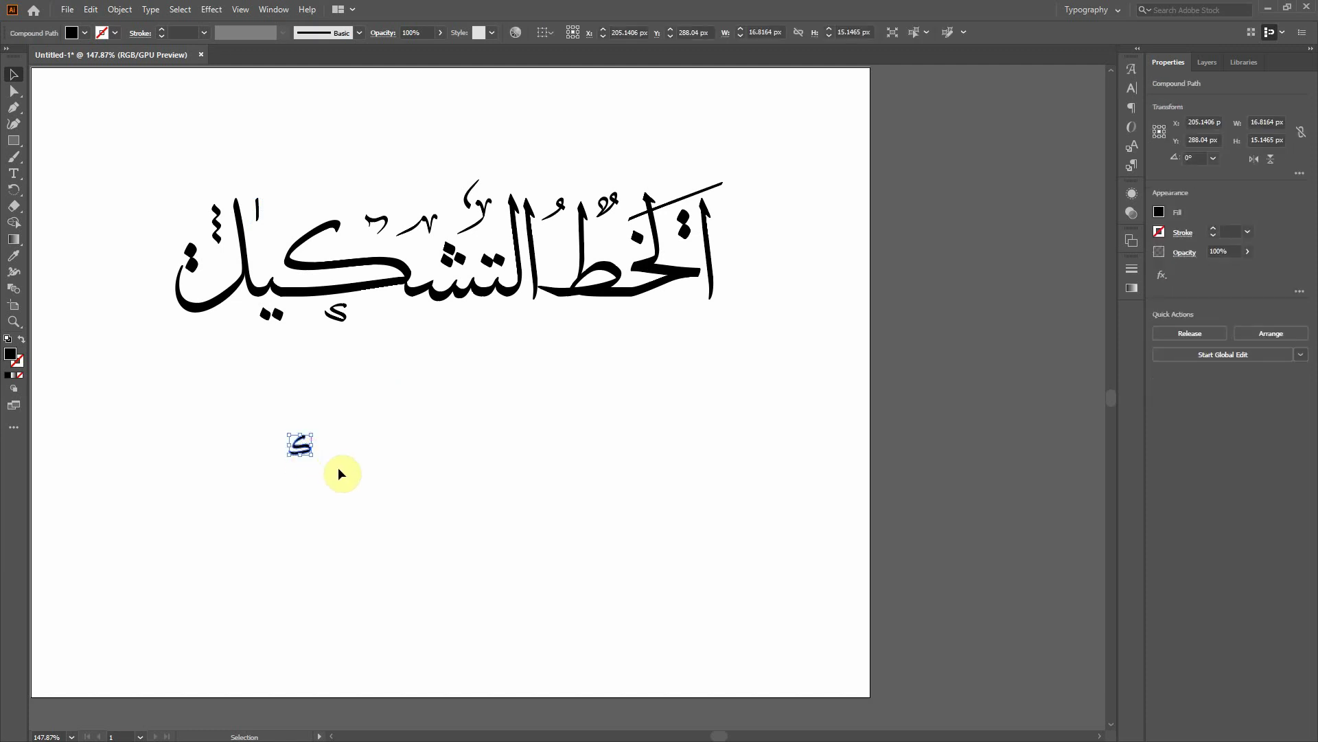
pyautogui.press('Delete')
# Step: Bring up the Glyphs panel showing the Al Khattul Rumooz glyph set
pyautogui.moveTo(810, 110); pyautogui.dragTo(97, 382)
pyautogui.click(352, 424)
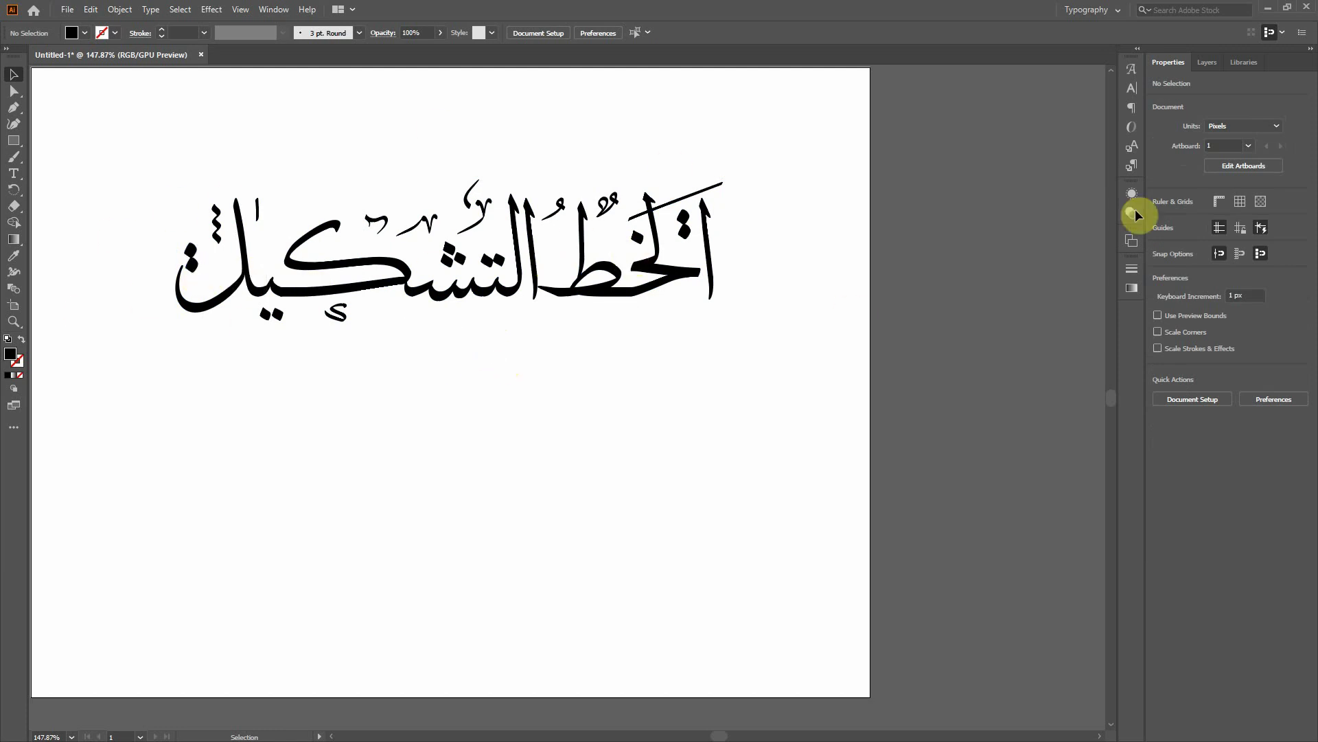
pyautogui.click(1132, 71)
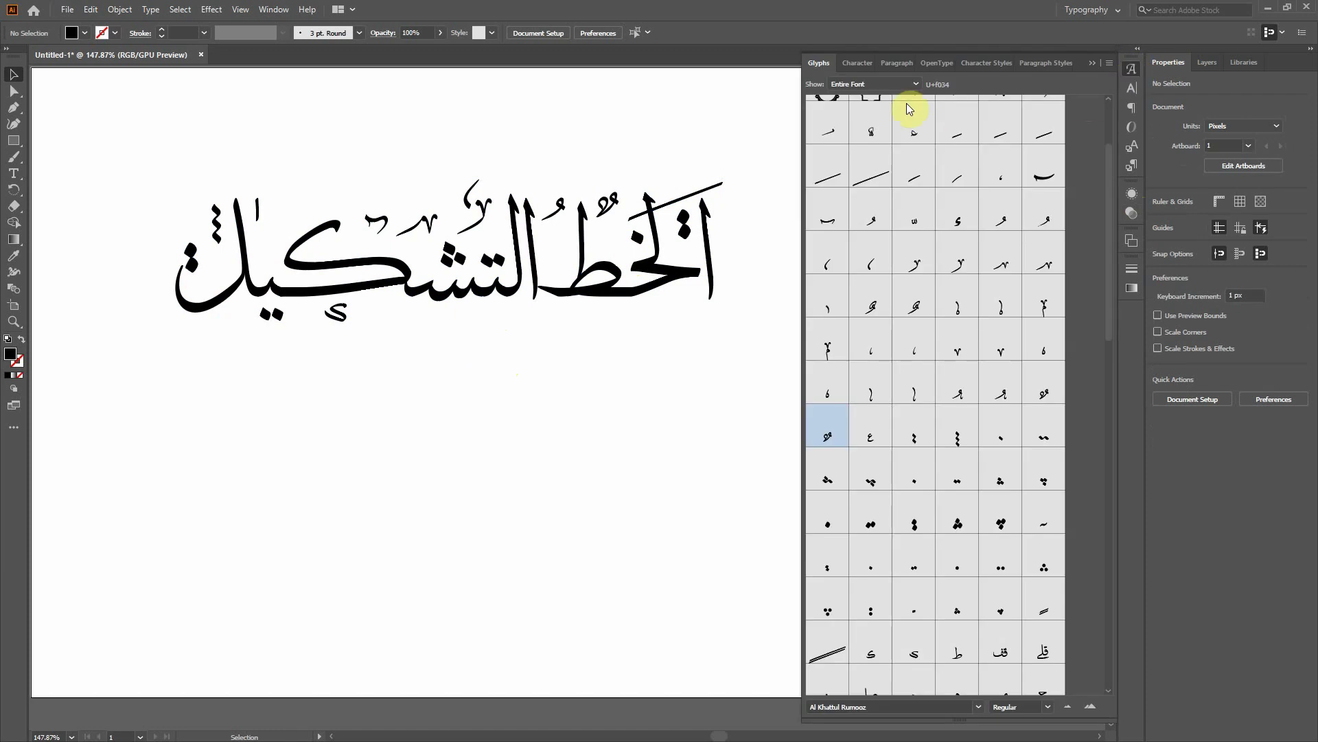